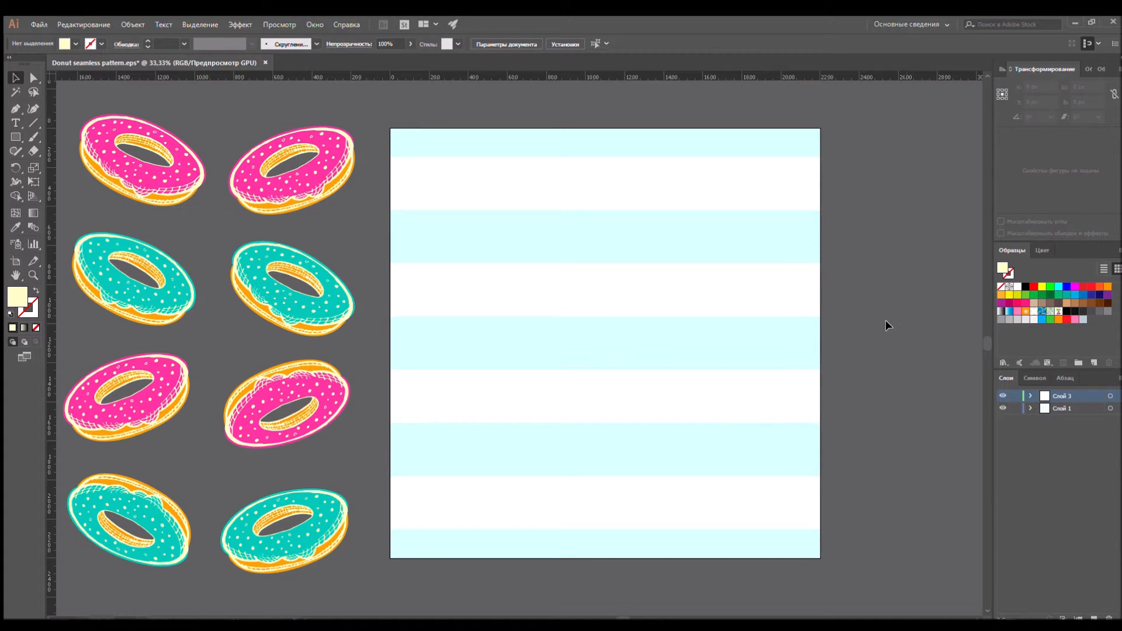
Temporarily hide the stripes group in layer Слой 1 to examine the background square beneath, and show the stripes again
{"action": "left_click", "coordinate": [1030, 408]}
{"action": "left_click", "coordinate": [1003, 421]}
{"action": "left_click_drag", "start_coordinate": [880, 296], "coordinate": [719, 175]}
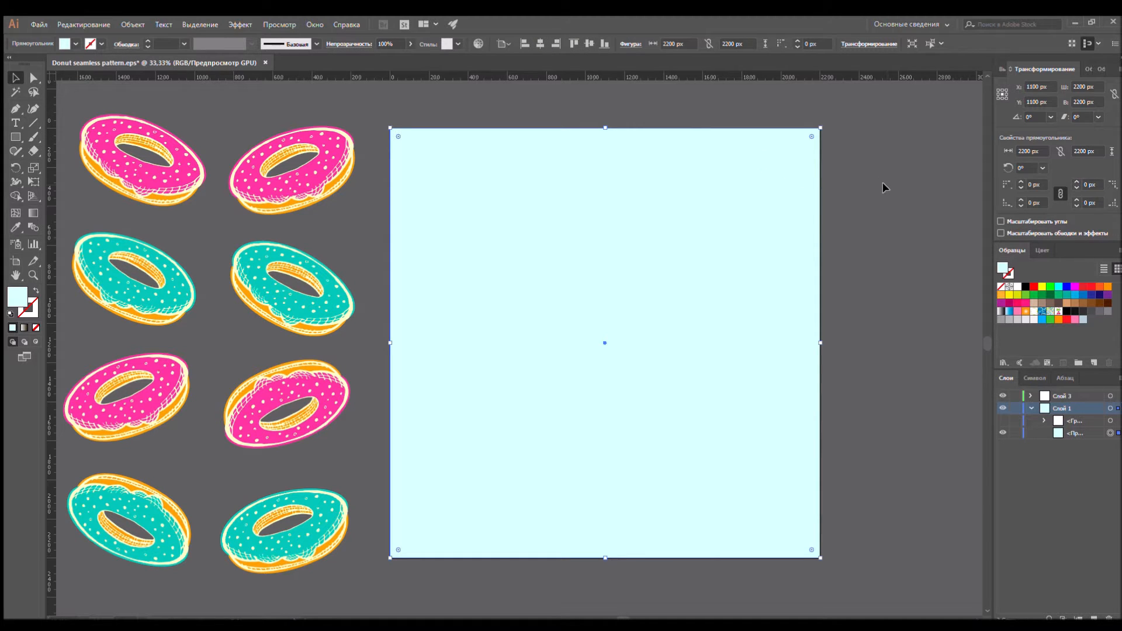
{"action": "left_click", "coordinate": [1004, 421]}
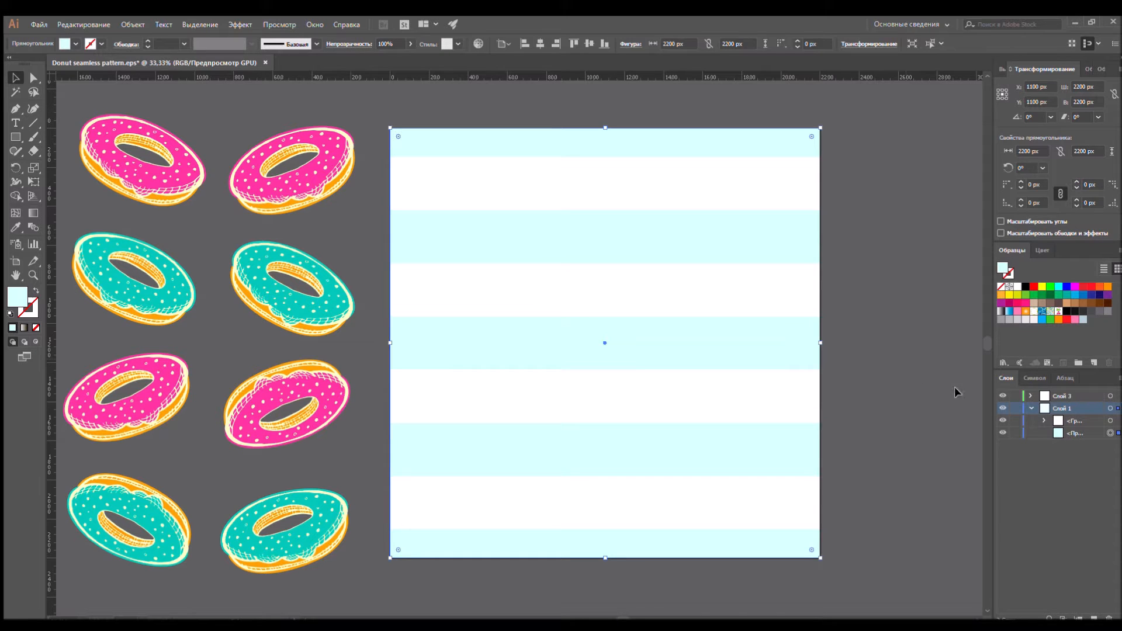
Lock the background layer Слой 1 and collapse its contents
{"action": "left_click", "coordinate": [1016, 409]}
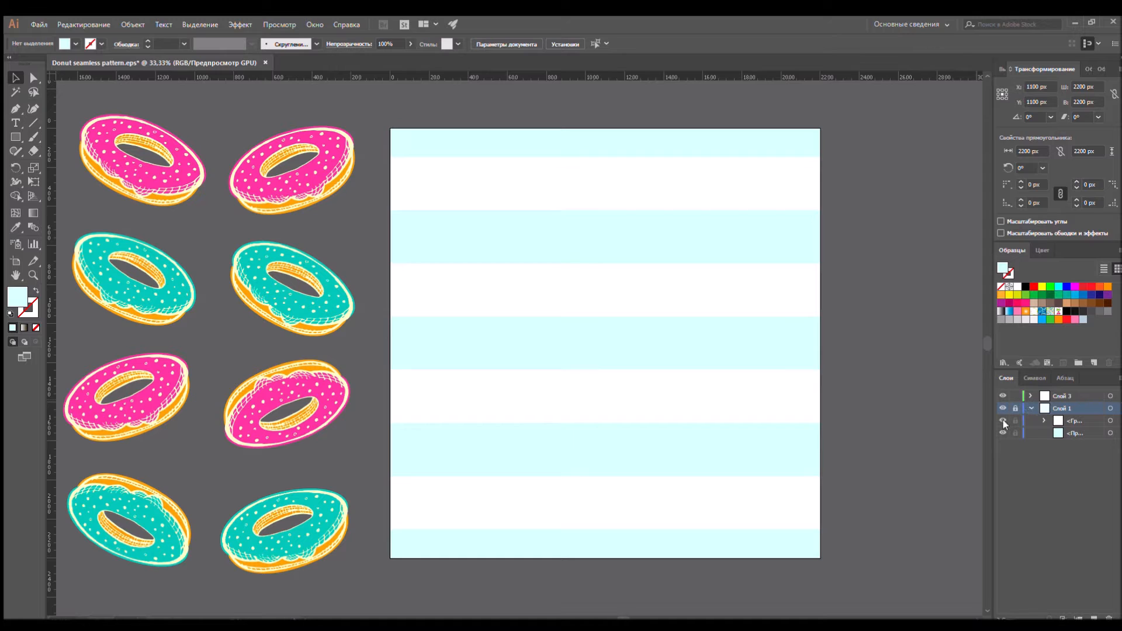
{"action": "left_click", "coordinate": [1030, 408]}
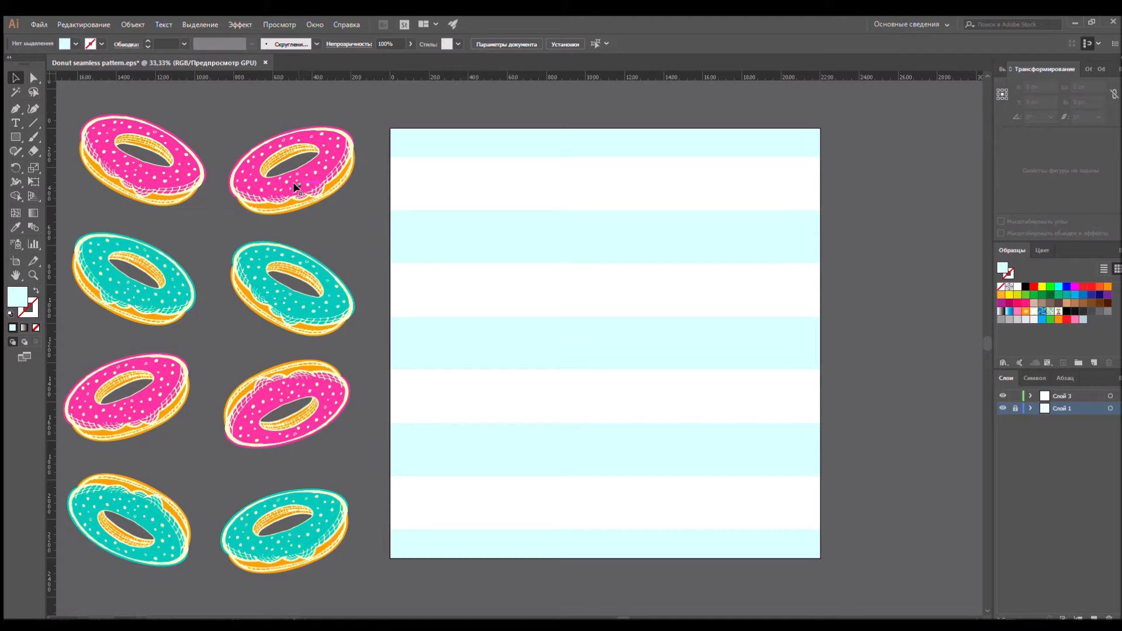
Place one pink and one teal donut side by side across the artboard's top edge
{"action": "left_click_drag", "start_coordinate": [294, 185], "coordinate": [536, 146]}
{"action": "left_click_drag", "start_coordinate": [277, 288], "coordinate": [696, 132]}
{"action": "left_click_drag", "start_coordinate": [570, 146], "coordinate": [554, 144]}
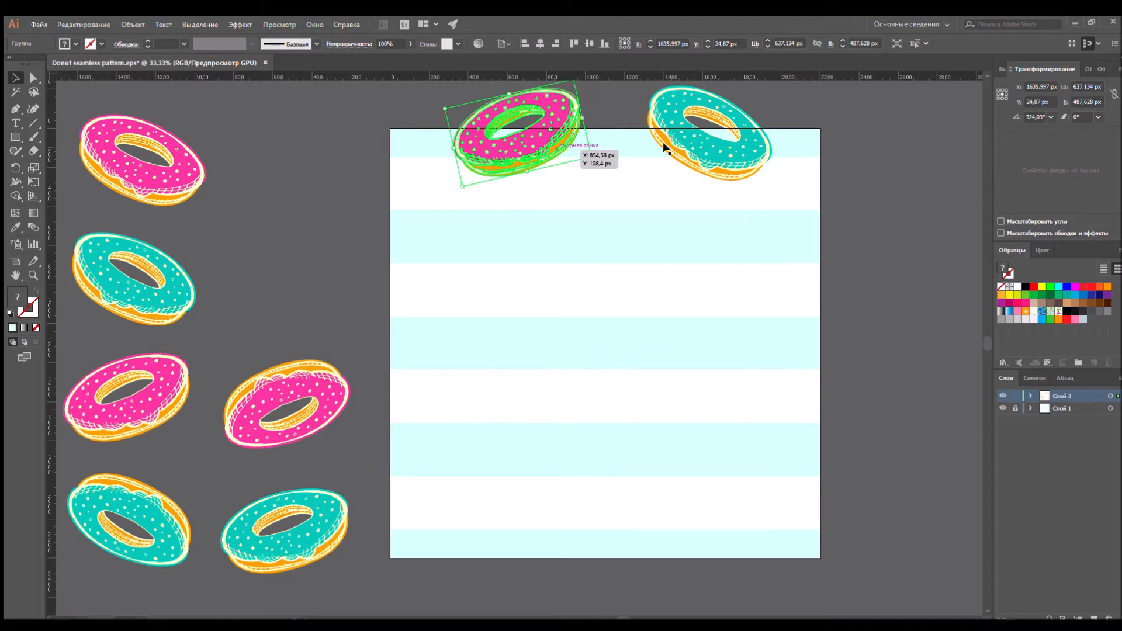
{"action": "left_click", "coordinate": [744, 145]}
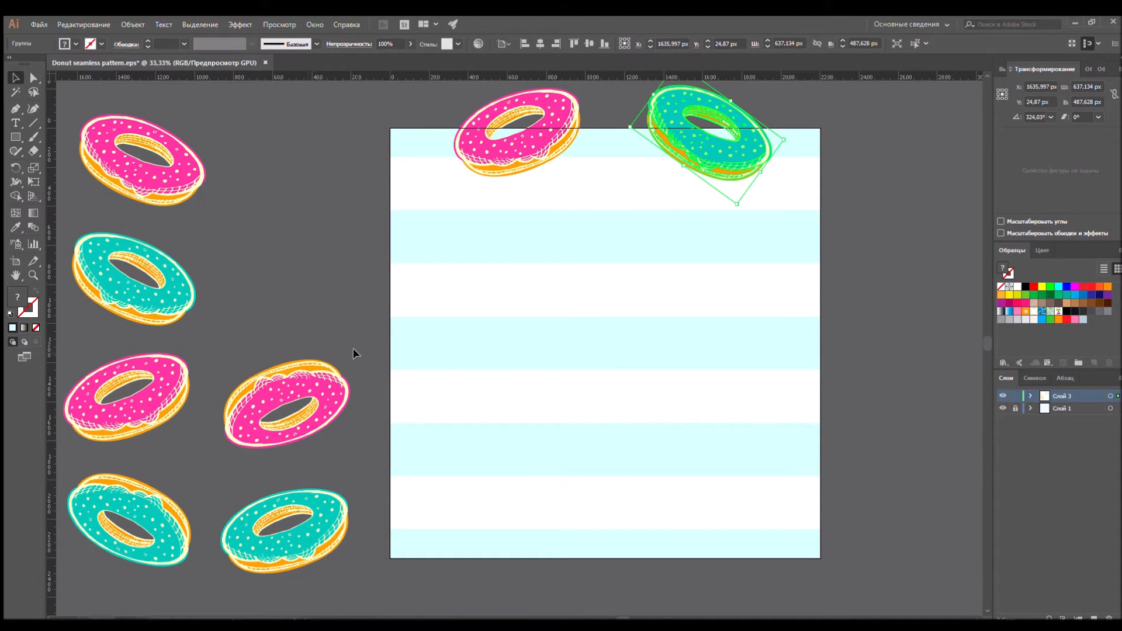
Place the upside-down pink donut in the artboard's second row and a teal donut across the left edge
{"action": "left_click_drag", "start_coordinate": [332, 380], "coordinate": [656, 227]}
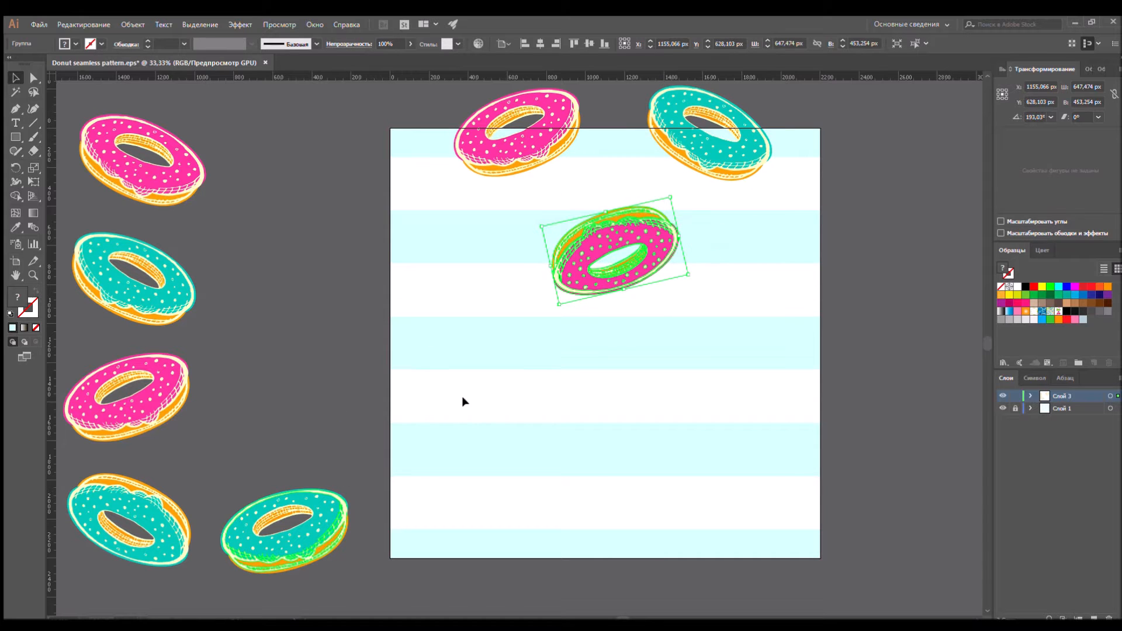
{"action": "left_click", "coordinate": [483, 374]}
{"action": "left_click_drag", "start_coordinate": [324, 514], "coordinate": [420, 216]}
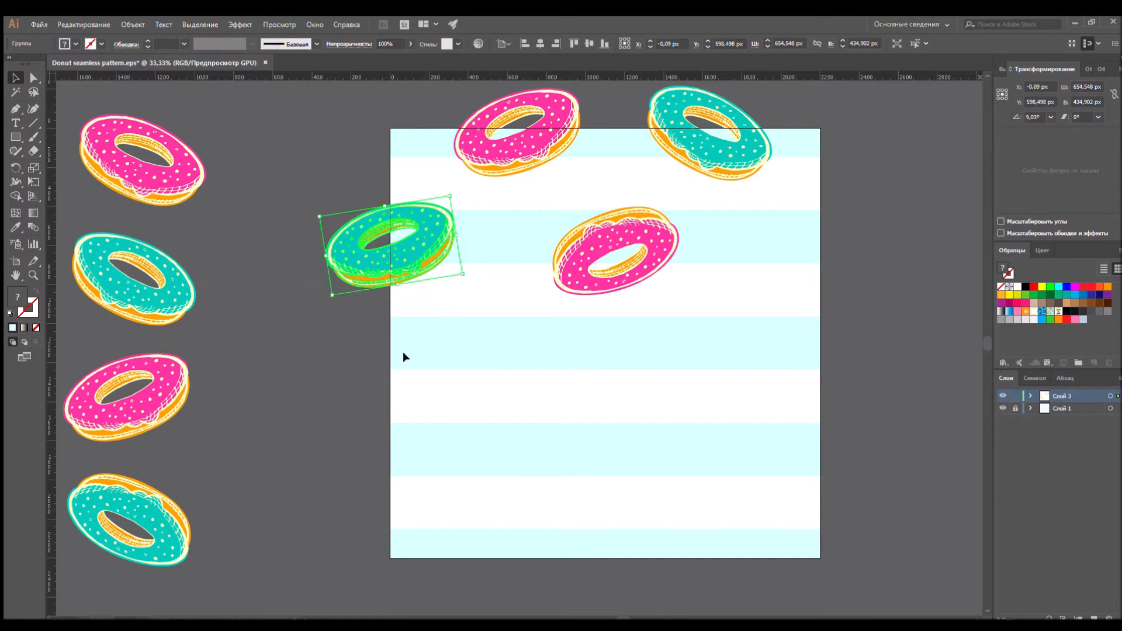
Arrange the remaining donuts in staggered rows over the artboard, with a pink one tilted down to the right in the second row
{"action": "left_click_drag", "start_coordinate": [170, 387], "coordinate": [545, 363]}
{"action": "left_click_drag", "start_coordinate": [190, 167], "coordinate": [455, 476]}
{"action": "left_click_drag", "start_coordinate": [518, 383], "coordinate": [672, 258]}
{"action": "left_click_drag", "start_coordinate": [677, 198], "coordinate": [692, 250]}
{"action": "left_click_drag", "start_coordinate": [139, 279], "coordinate": [539, 362]}
{"action": "left_click_drag", "start_coordinate": [162, 561], "coordinate": [659, 504]}
{"action": "left_click_drag", "start_coordinate": [559, 365], "coordinate": [540, 352]}
{"action": "left_click_drag", "start_coordinate": [603, 263], "coordinate": [605, 258]}
Nudge the two donuts of the third row and the two donuts of the fourth row upwards
{"action": "left_click_drag", "start_coordinate": [809, 392], "coordinate": [514, 345]}
{"action": "key", "text": "shift+Up"}
{"action": "key", "text": "shift+Up"}
{"action": "key", "text": "shift+Up"}
{"action": "left_click_drag", "start_coordinate": [689, 534], "coordinate": [383, 446]}
{"action": "key", "text": "shift+Up"}
{"action": "key", "text": "shift+Up"}
{"action": "key", "text": "shift+Up"}
Nudge the pink donut on the artboard's left edge to the right and upwards
{"action": "left_click", "coordinate": [404, 440]}
{"action": "key", "text": "shift+Right"}
{"action": "key", "text": "shift+Right"}
{"action": "key", "text": "shift+Right"}
{"action": "key", "text": "shift+Up"}
{"action": "key", "text": "shift+Up"}
{"action": "key", "text": "shift+Up"}
Rotate the third-row teal donut upside down and the fourth-row teal donut upright, and fine-tune their positions
{"action": "left_click", "coordinate": [519, 368]}
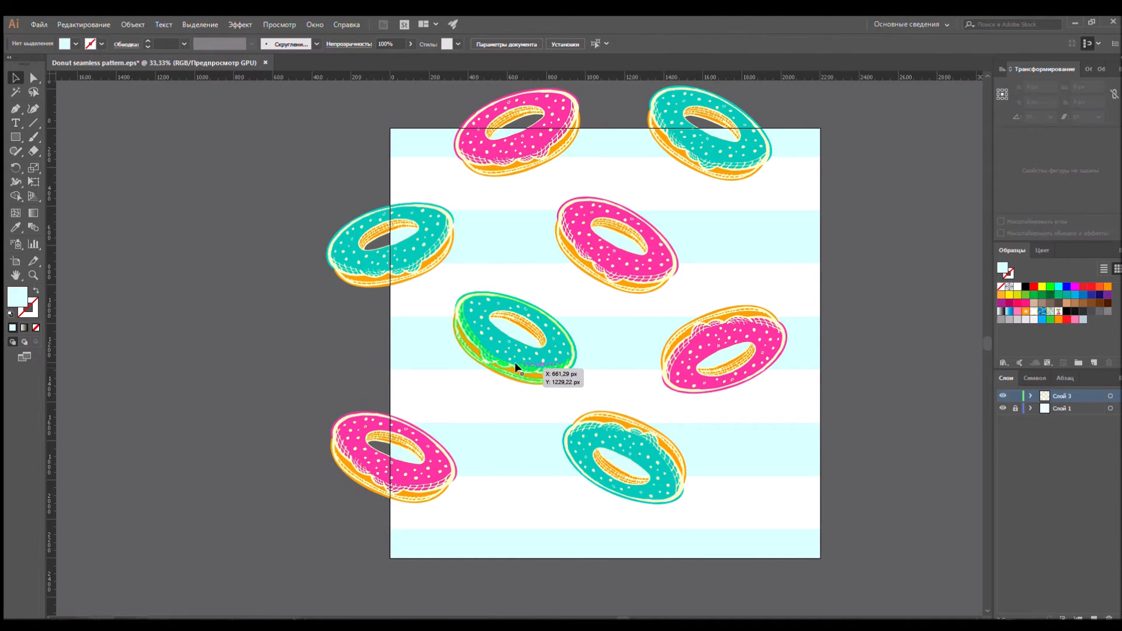
{"action": "left_click_drag", "start_coordinate": [581, 295], "coordinate": [498, 577]}
{"action": "left_click", "coordinate": [639, 483]}
{"action": "left_click_drag", "start_coordinate": [691, 408], "coordinate": [397, 570]}
{"action": "left_click", "coordinate": [435, 432]}
{"action": "scroll", "coordinate": [585, 474], "scroll_direction": "up", "scroll_amount": 2}
{"action": "left_click_drag", "start_coordinate": [661, 512], "coordinate": [667, 519]}
{"action": "left_click_drag", "start_coordinate": [552, 356], "coordinate": [543, 352]}
Rotate the third-row pink donut upright so that it tilts up to the right
{"action": "left_click", "coordinate": [711, 358]}
{"action": "left_click_drag", "start_coordinate": [782, 320], "coordinate": [663, 529]}
{"action": "left_click_drag", "start_coordinate": [667, 300], "coordinate": [669, 233]}
{"action": "left_click", "coordinate": [847, 306]}
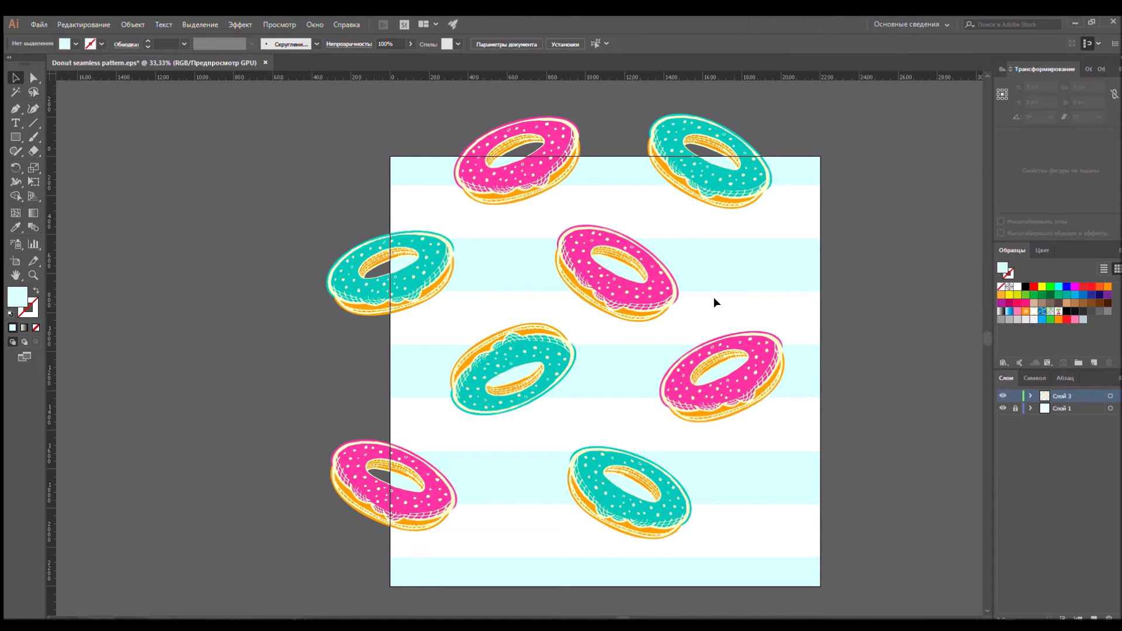
Nudge the pink donut on the artboard's top edge down by 7 px
{"action": "scroll", "coordinate": [724, 316], "scroll_direction": "down", "scroll_amount": 2}
{"action": "scroll", "coordinate": [787, 390], "scroll_direction": "up", "scroll_amount": 1}
{"action": "left_click_drag", "start_coordinate": [813, 490], "coordinate": [745, 489]}
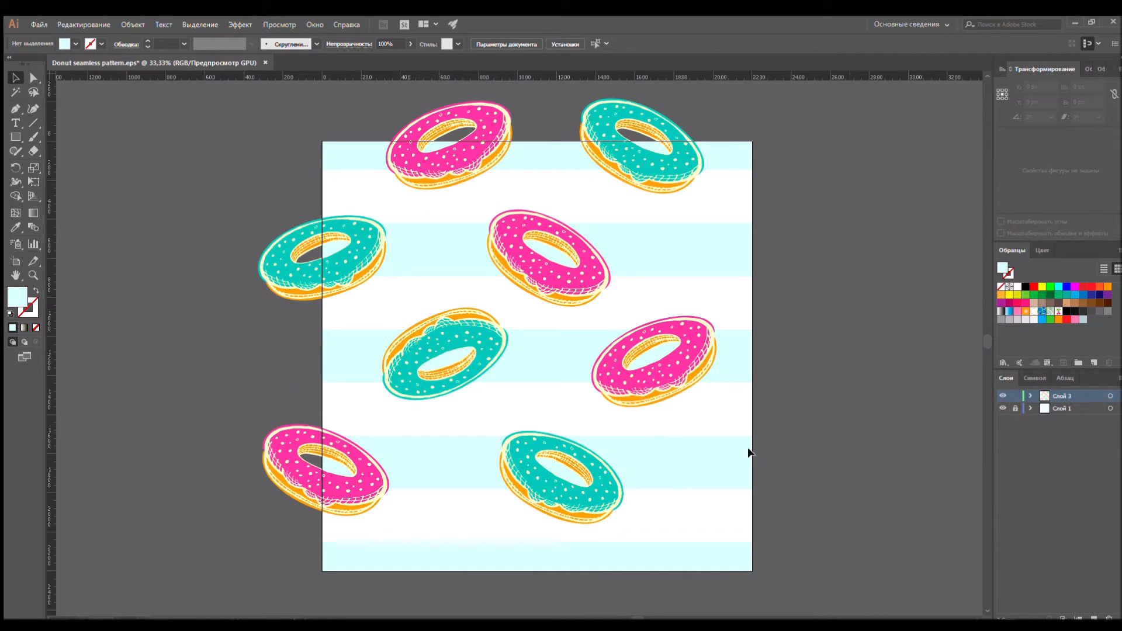
{"action": "key", "text": "ctrl+plus"}
{"action": "key", "text": "ctrl+plus"}
{"action": "key", "text": "ctrl+plus"}
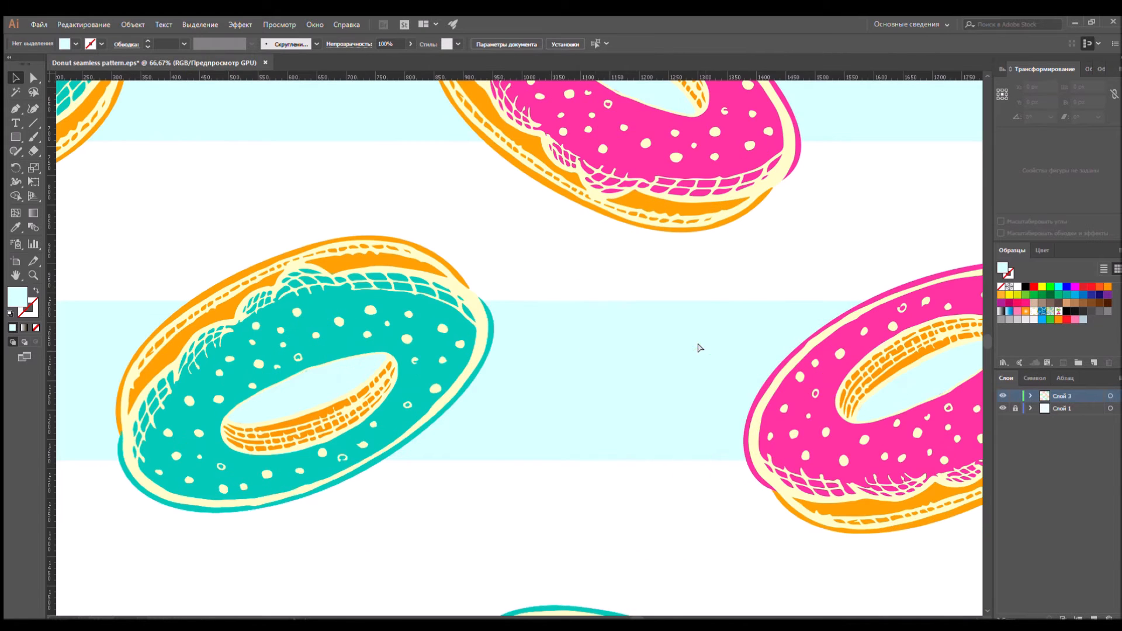
{"action": "left_click_drag", "start_coordinate": [571, 265], "coordinate": [683, 464]}
{"action": "left_click_drag", "start_coordinate": [522, 151], "coordinate": [579, 297]}
{"action": "left_click_drag", "start_coordinate": [558, 230], "coordinate": [561, 411]}
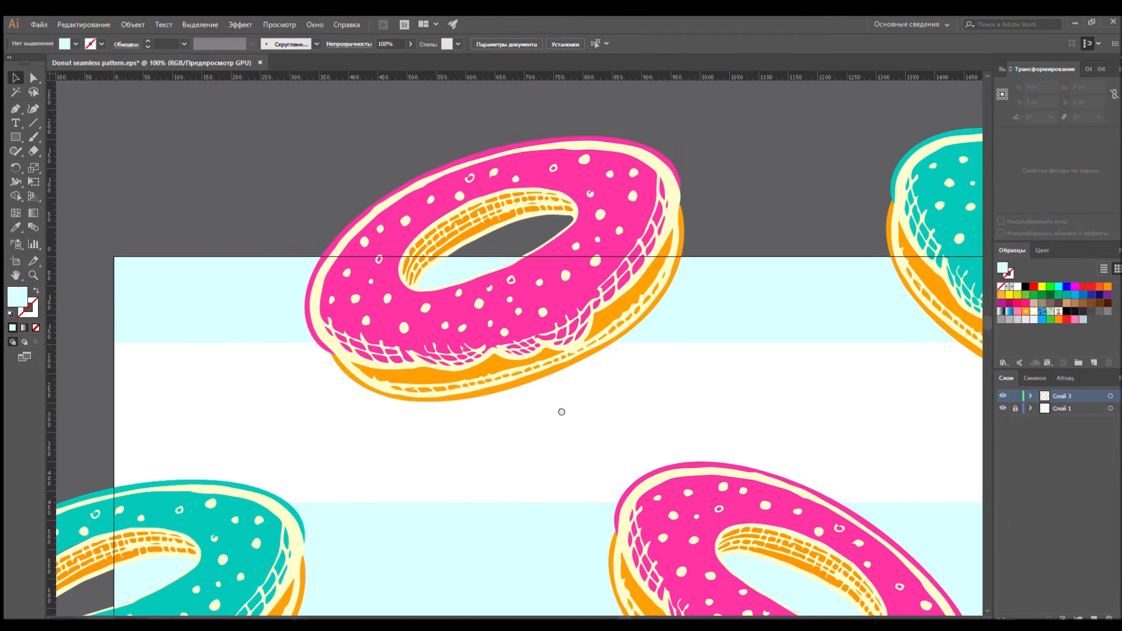
{"action": "left_click", "coordinate": [591, 290]}
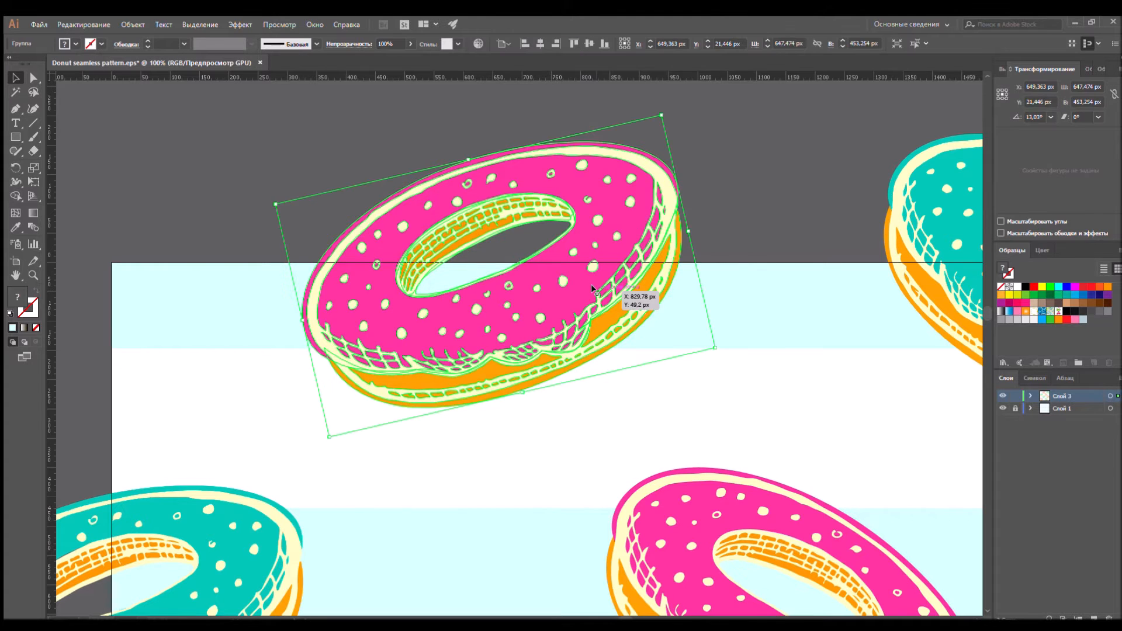
{"action": "key", "text": "shift+Down"}
{"action": "key", "text": "Up"}
{"action": "key", "text": "Up"}
{"action": "key", "text": "Up"}
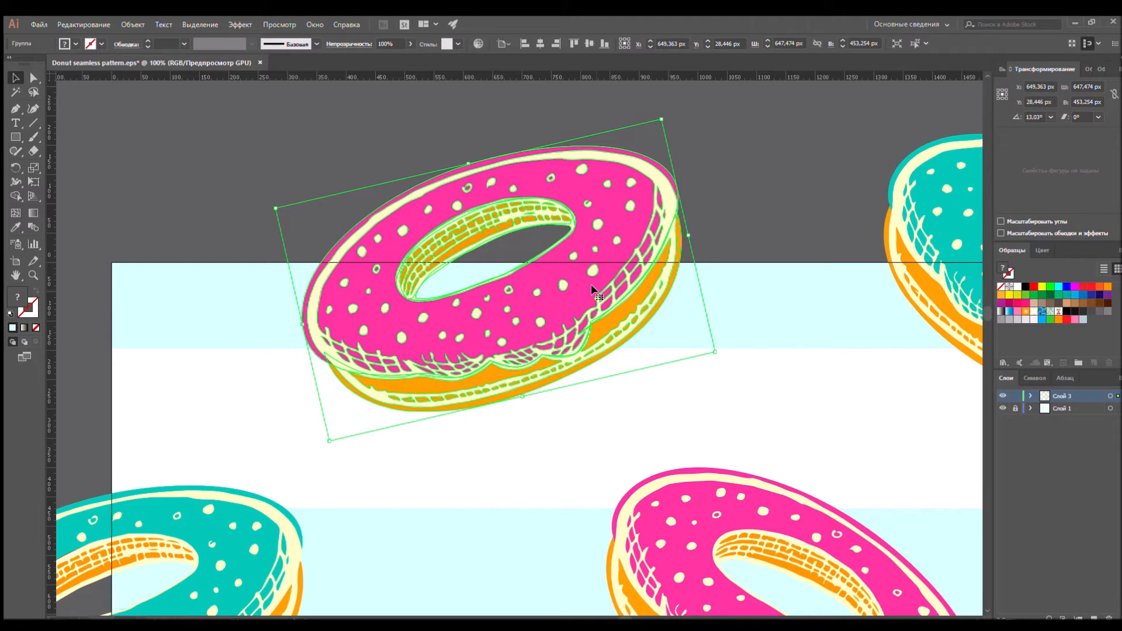
{"action": "left_click", "coordinate": [731, 220]}
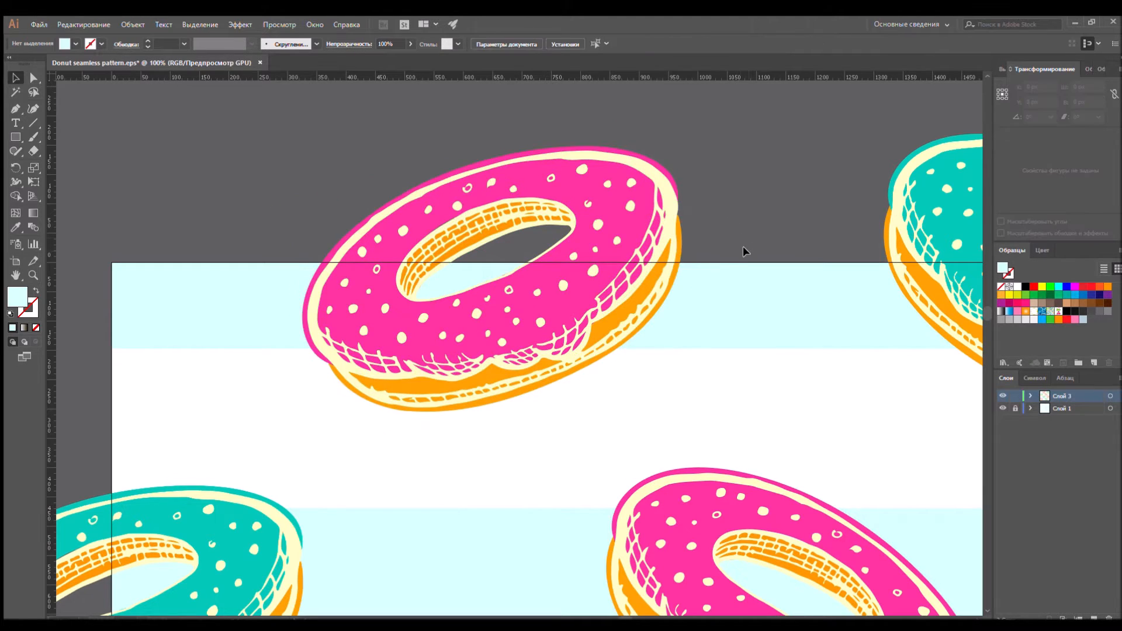
Rotate the teal donut on the top edge slightly to about 326.44° and nudge it down by 8 px
{"action": "scroll", "coordinate": [587, 318], "scroll_direction": "right", "scroll_amount": 10}
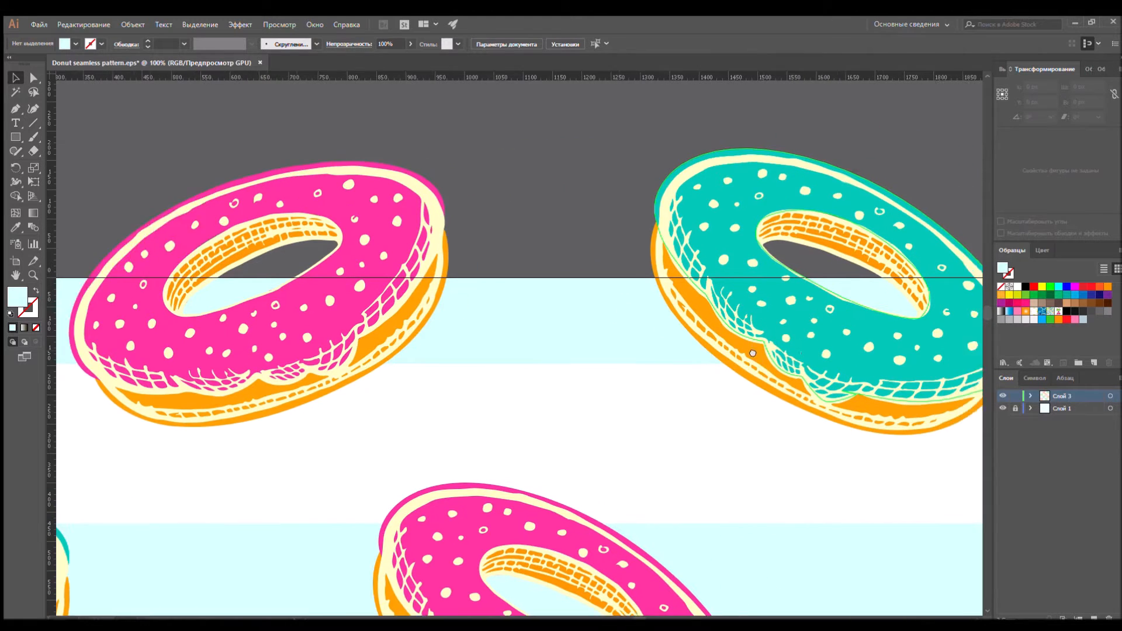
{"action": "left_click", "coordinate": [654, 314]}
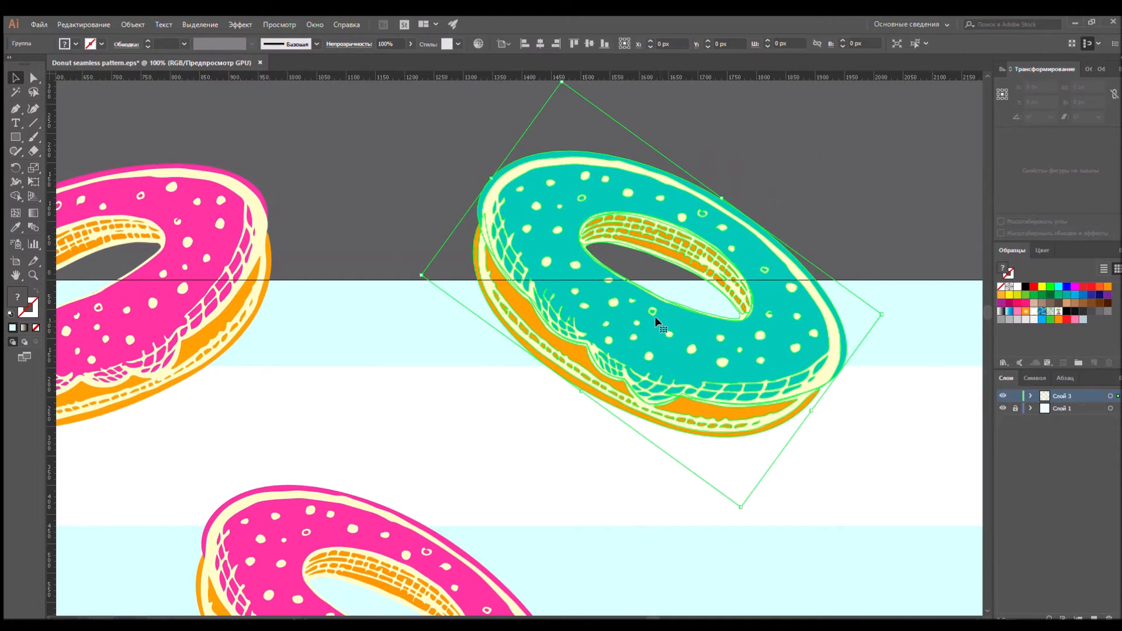
{"action": "left_click_drag", "start_coordinate": [887, 315], "coordinate": [875, 302]}
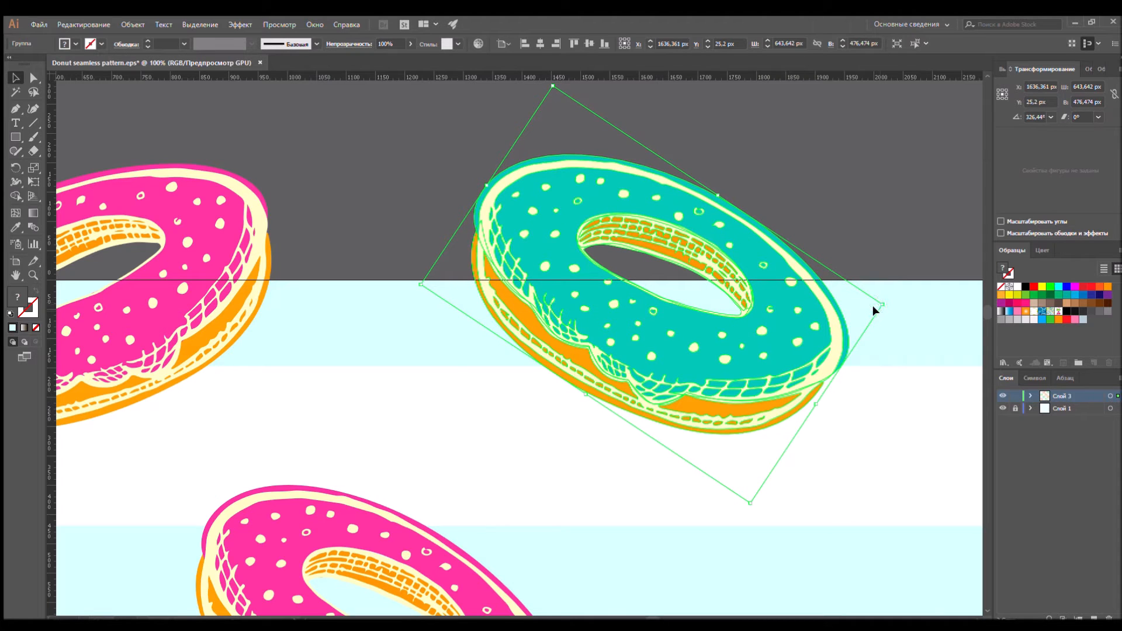
{"action": "key", "text": "shift+Down"}
{"action": "key", "text": "Up"}
{"action": "key", "text": "Up"}
{"action": "key", "text": "Up"}
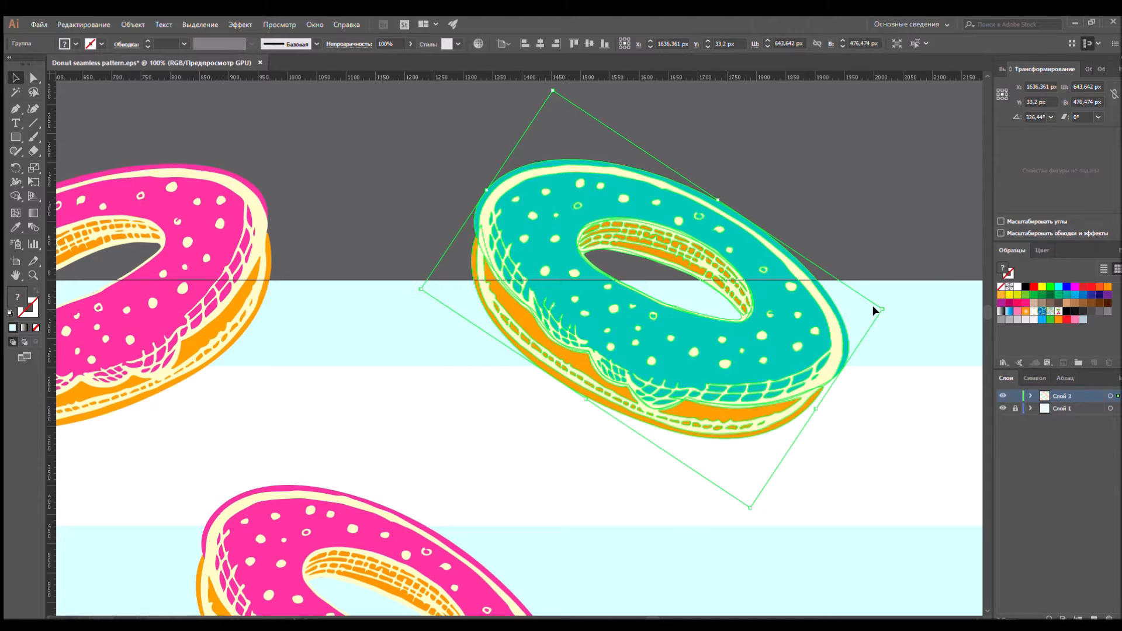
{"action": "left_click", "coordinate": [851, 288]}
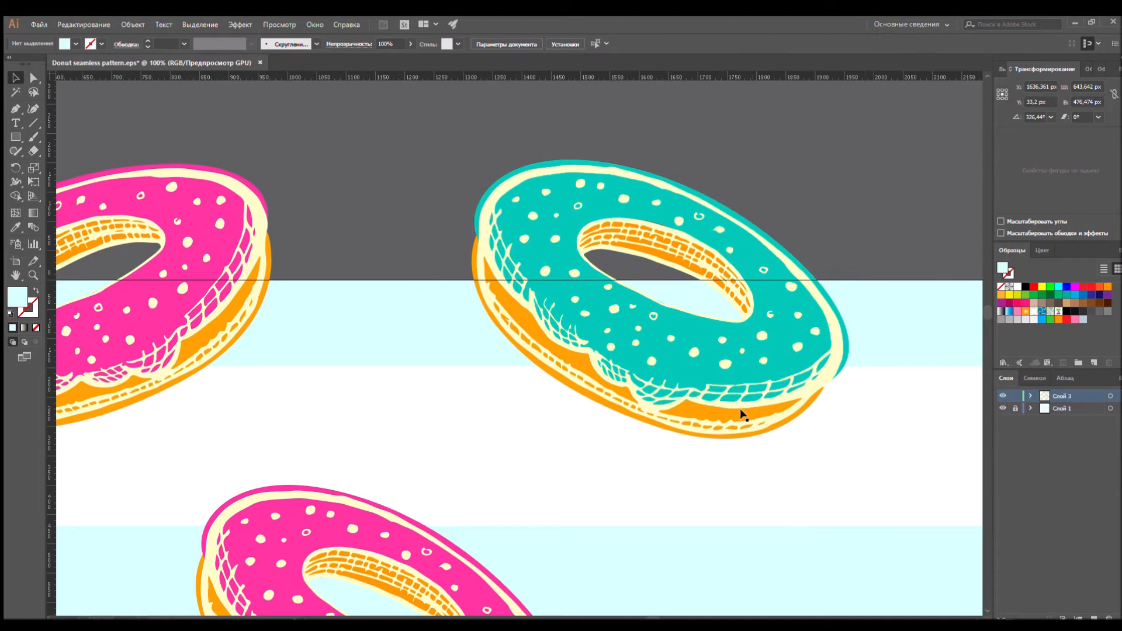
Nudge the teal donut on the artboard's left edge 3 px to the right
{"action": "scroll", "coordinate": [717, 394], "scroll_direction": "down", "scroll_amount": 2}
{"action": "scroll", "coordinate": [725, 386], "scroll_direction": "down", "scroll_amount": 2}
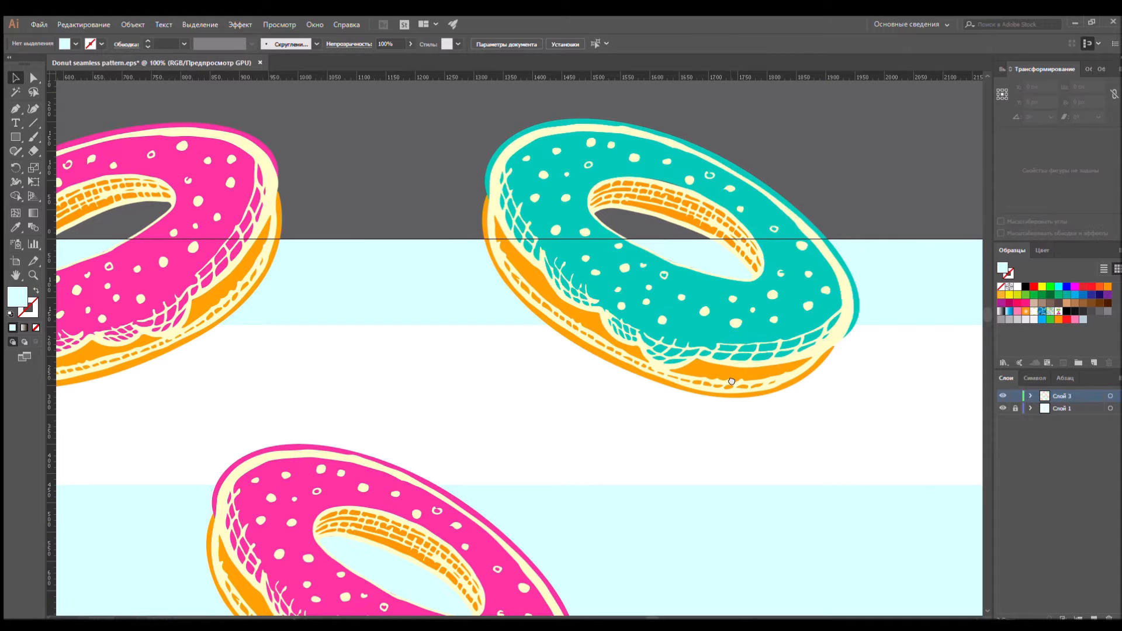
{"action": "scroll", "coordinate": [748, 382], "scroll_direction": "left", "scroll_amount": 3}
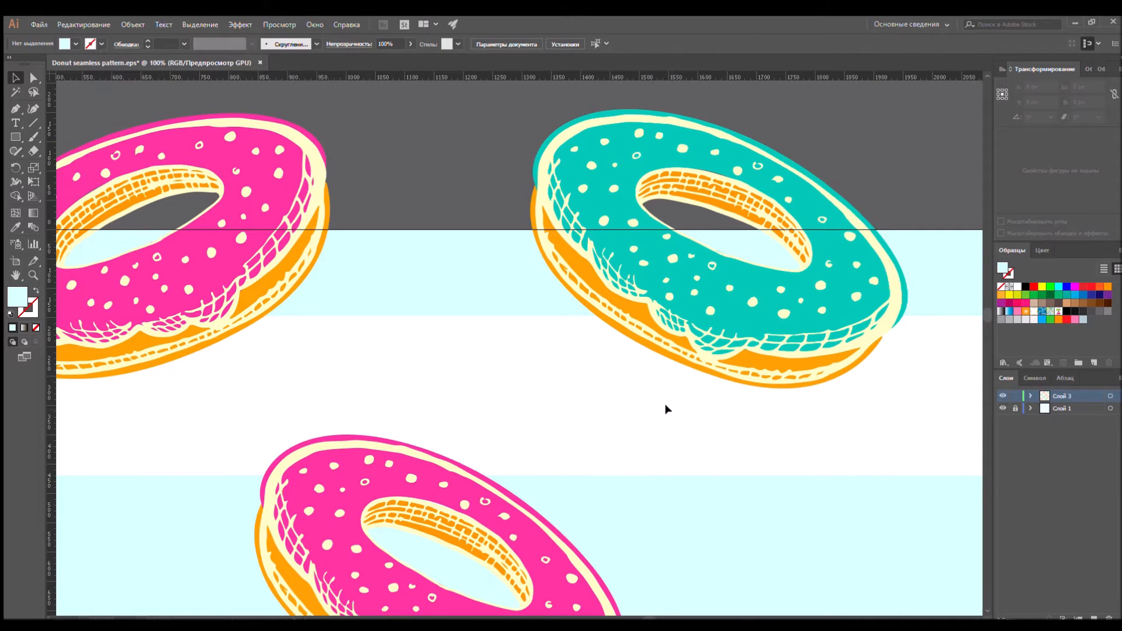
{"action": "key", "text": "ctrl+minus"}
{"action": "key", "text": "ctrl+minus"}
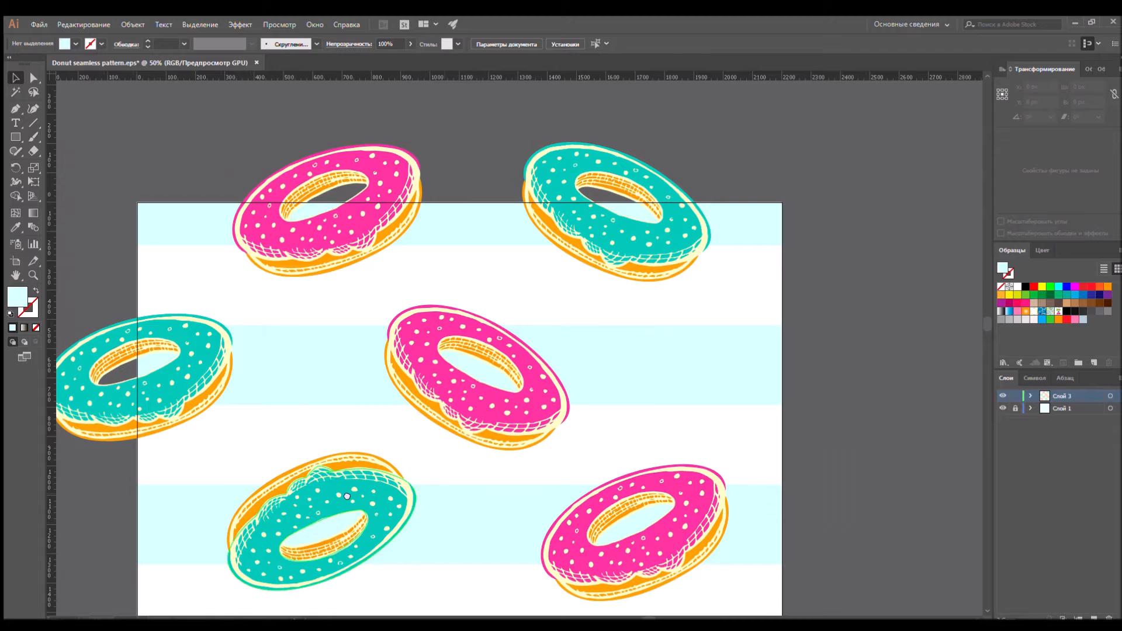
{"action": "left_click_drag", "start_coordinate": [347, 496], "coordinate": [701, 541]}
{"action": "key", "text": "ctrl+plus"}
{"action": "key", "text": "ctrl+plus"}
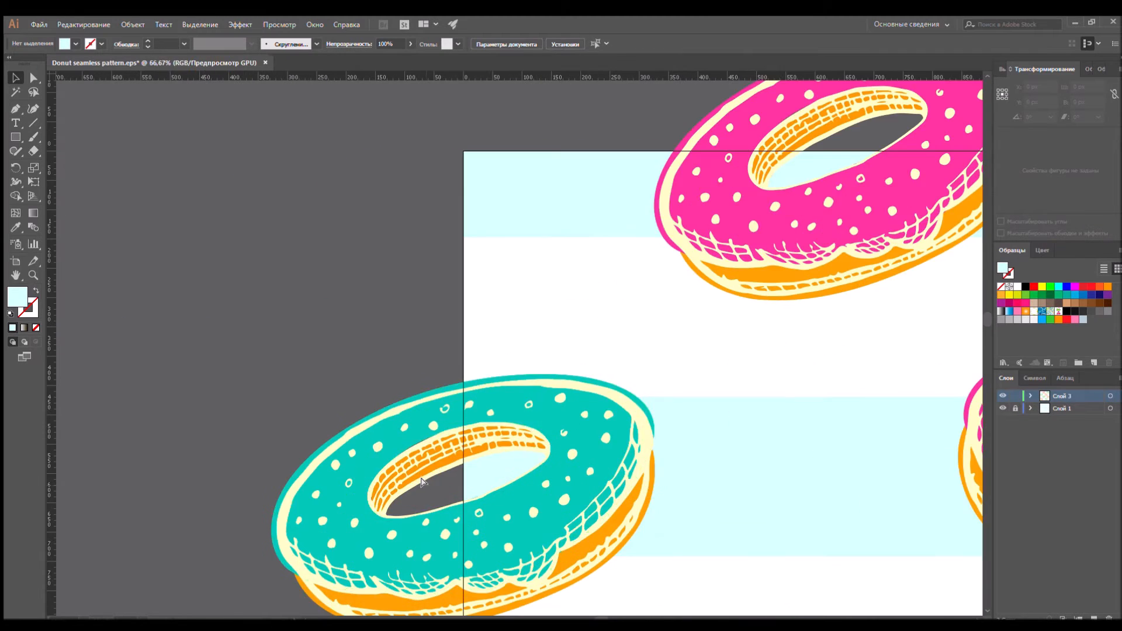
{"action": "key", "text": "ctrl+plus"}
{"action": "scroll", "coordinate": [515, 445], "scroll_direction": "down", "scroll_amount": 5}
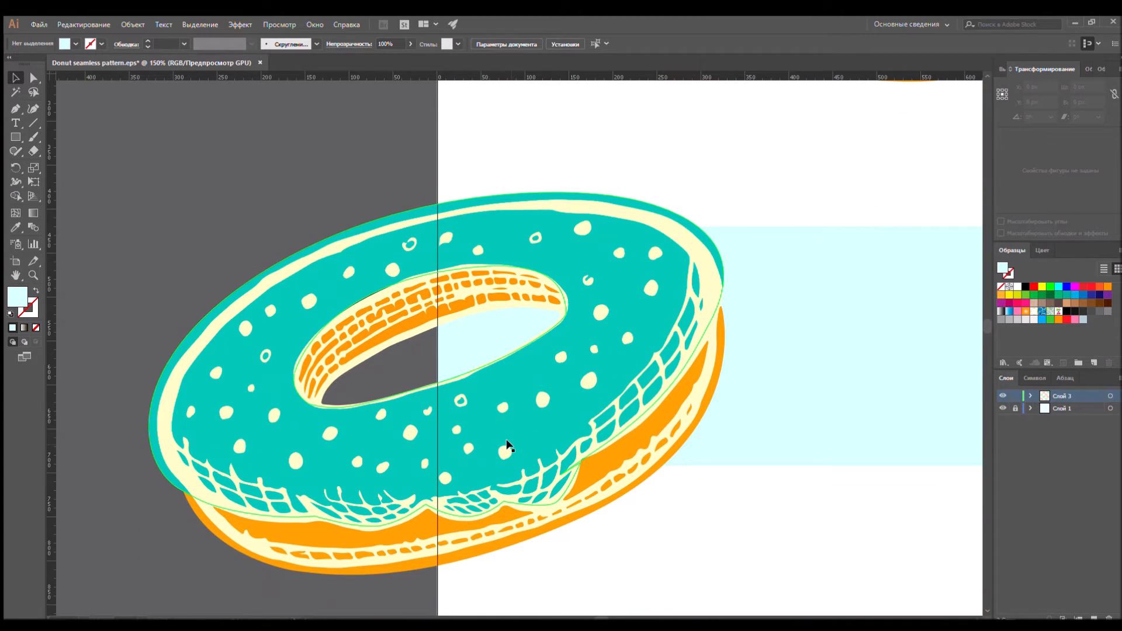
{"action": "left_click", "coordinate": [499, 405]}
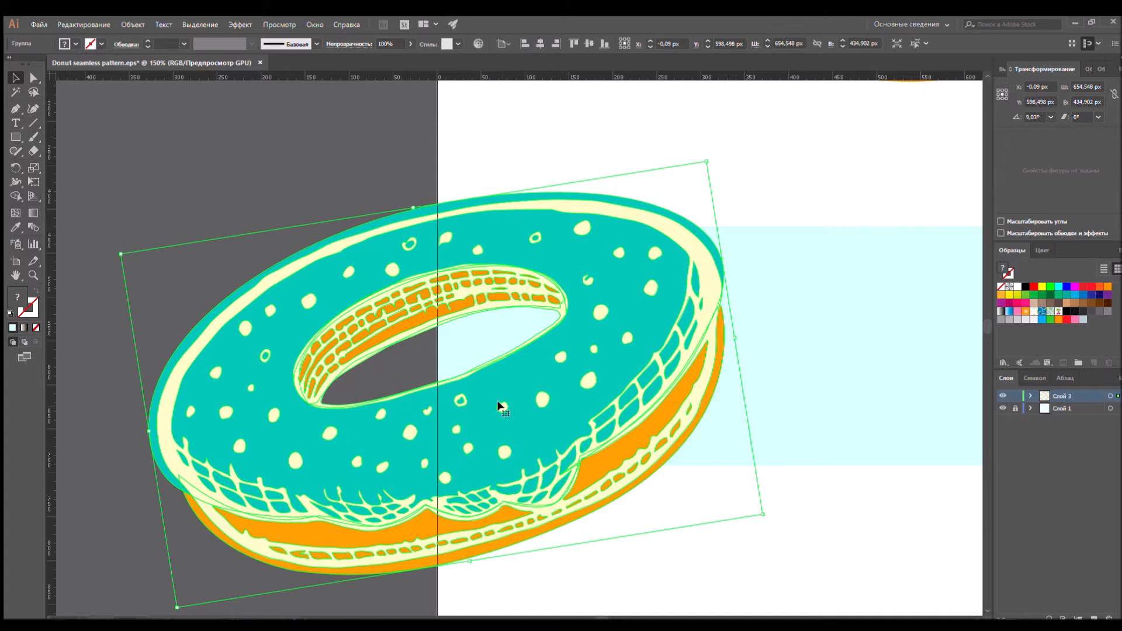
{"action": "key", "text": "Right"}
{"action": "key", "text": "Right"}
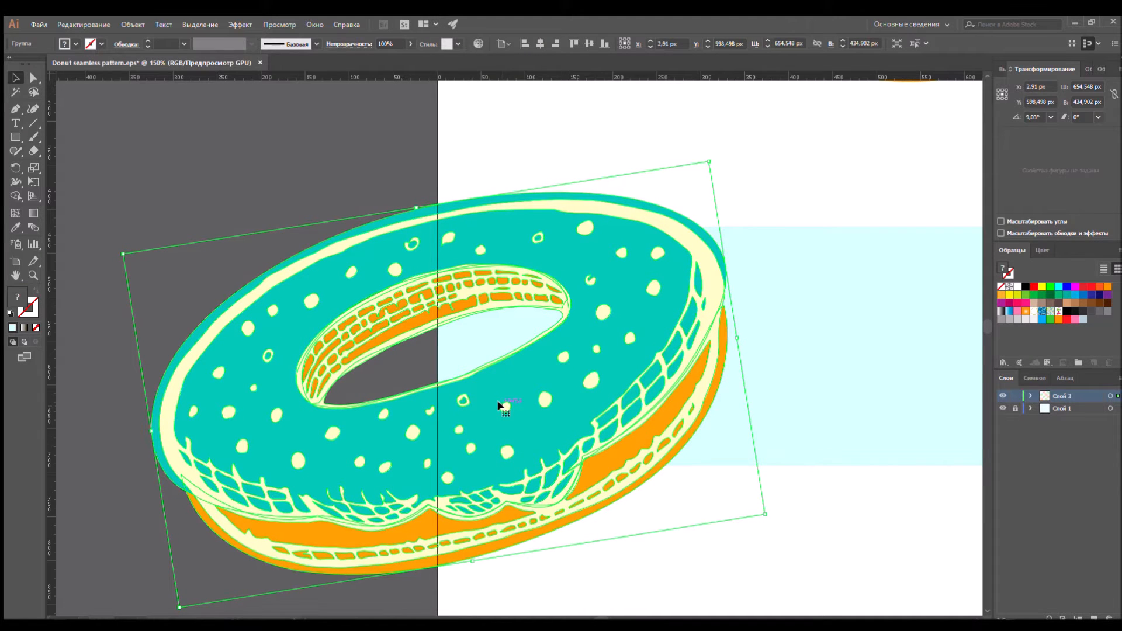
Nudge the pink donut on the artboard's left edge right to an X position of about 28.2 px
{"action": "scroll", "coordinate": [499, 405], "scroll_direction": "down", "scroll_amount": 6}
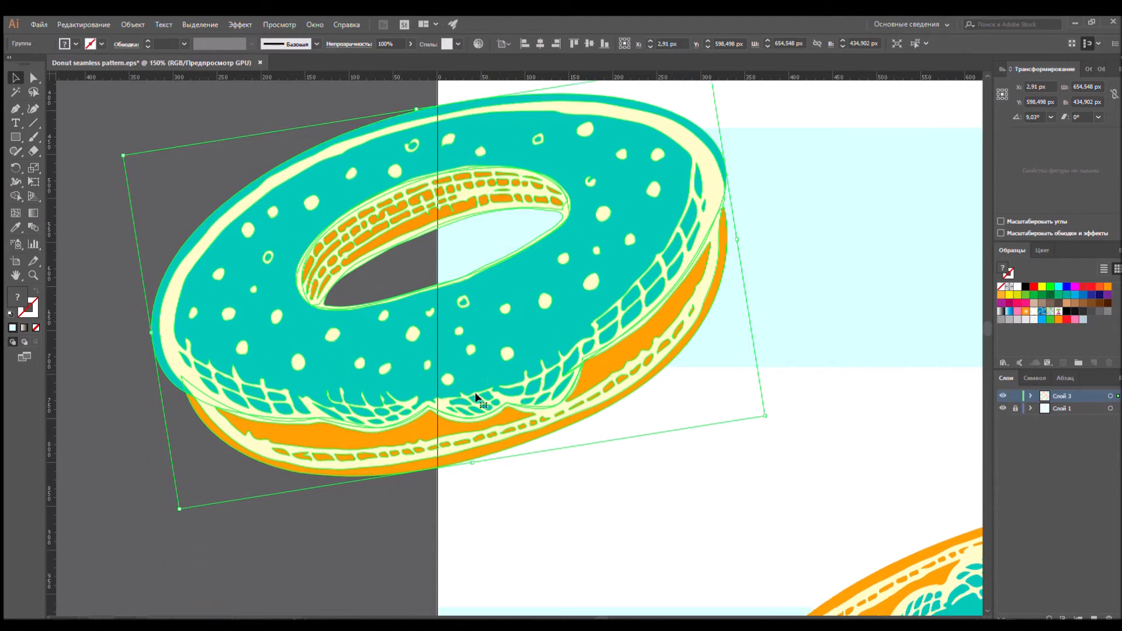
{"action": "scroll", "coordinate": [475, 398], "scroll_direction": "down", "scroll_amount": 15}
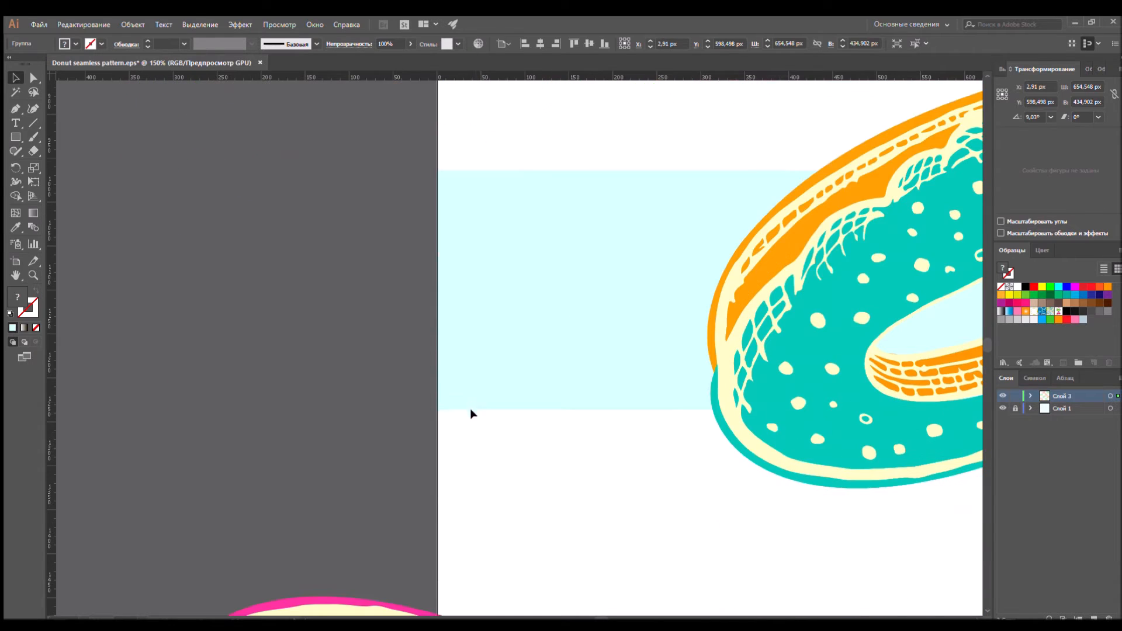
{"action": "scroll", "coordinate": [444, 368], "scroll_direction": "down", "scroll_amount": 7}
{"action": "left_click", "coordinate": [504, 366]}
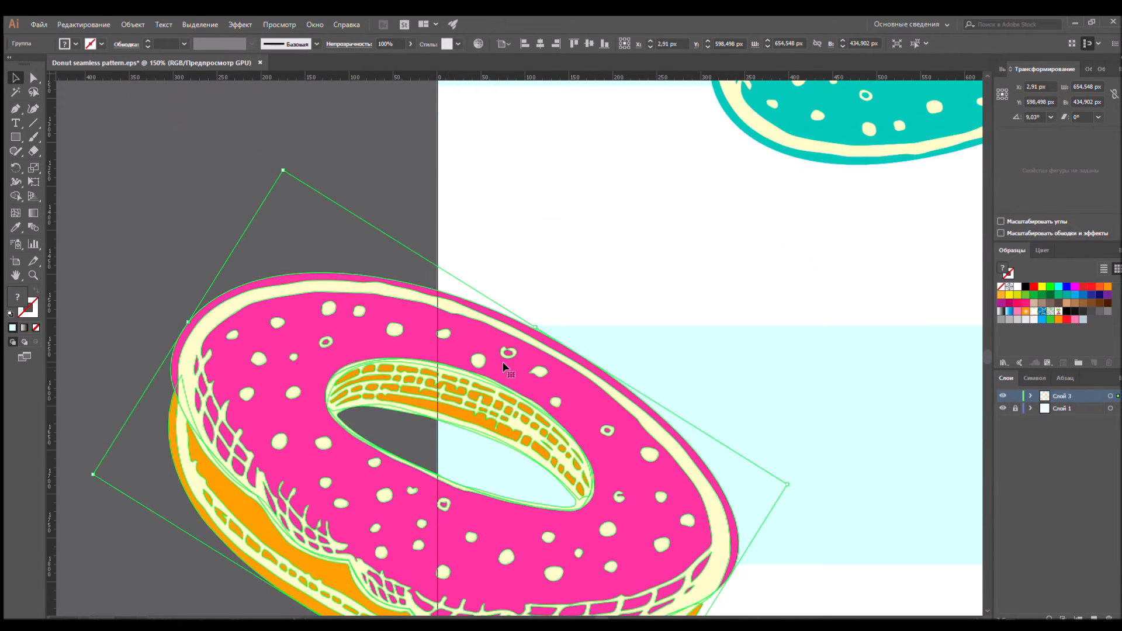
{"action": "key", "text": "shift+Right"}
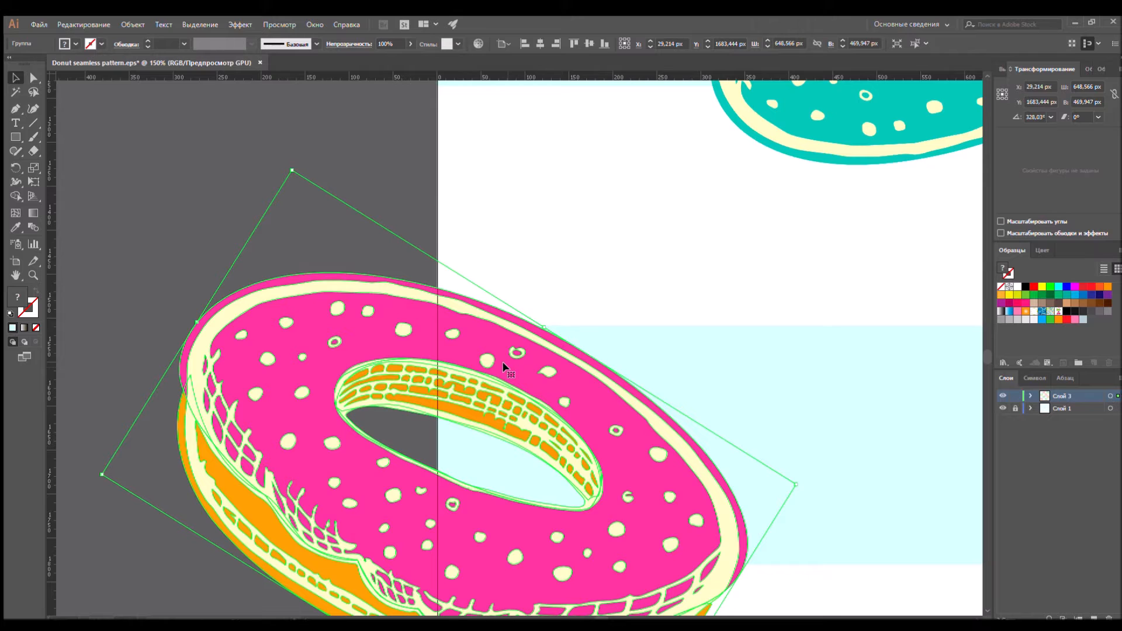
{"action": "key", "text": "Left"}
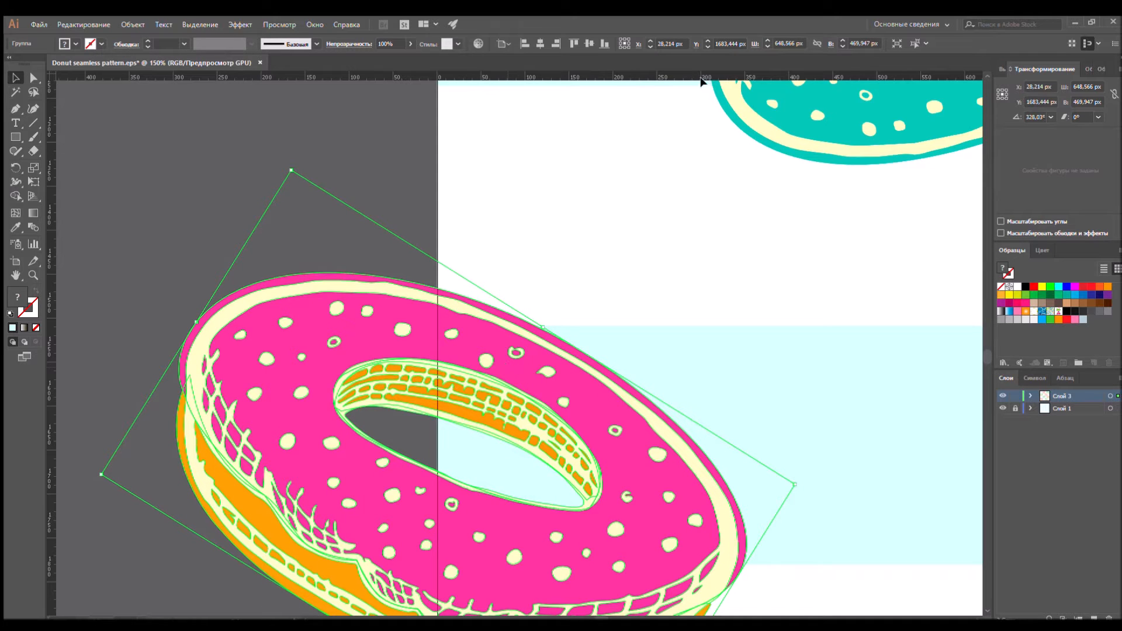
{"action": "left_click", "coordinate": [364, 159]}
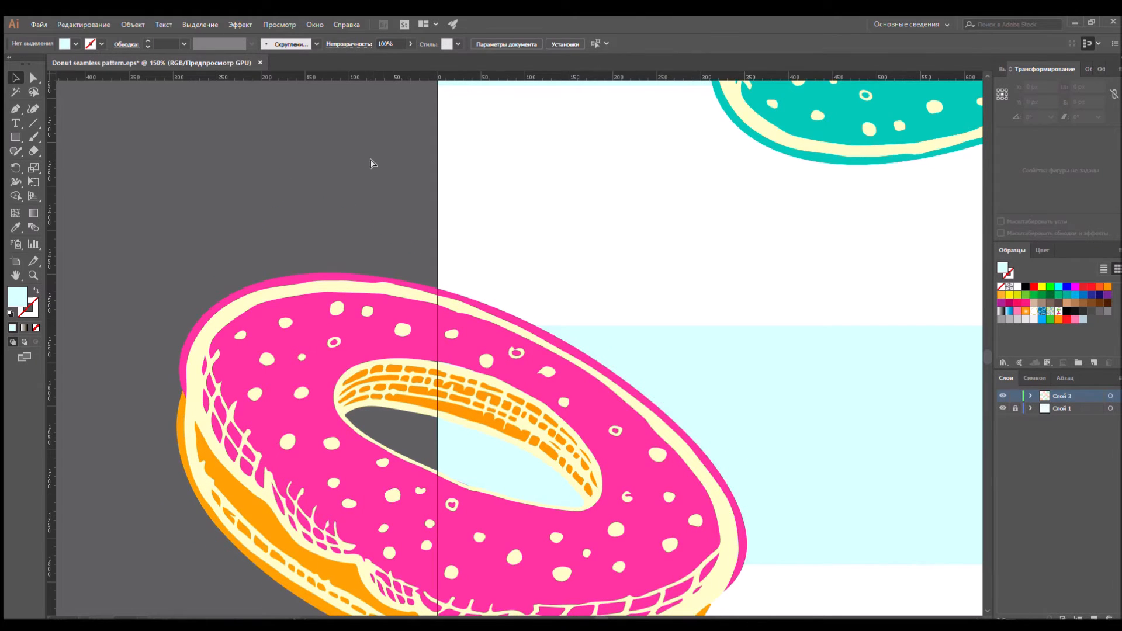
Examine the overall donut arrangement on the whole artboard
{"action": "key", "text": "ctrl+minus"}
{"action": "key", "text": "ctrl+minus"}
{"action": "key", "text": "ctrl+minus"}
{"action": "left_click_drag", "start_coordinate": [844, 529], "coordinate": [741, 547]}
{"action": "key", "text": "ctrl+minus"}
{"action": "key", "text": "ctrl+minus"}
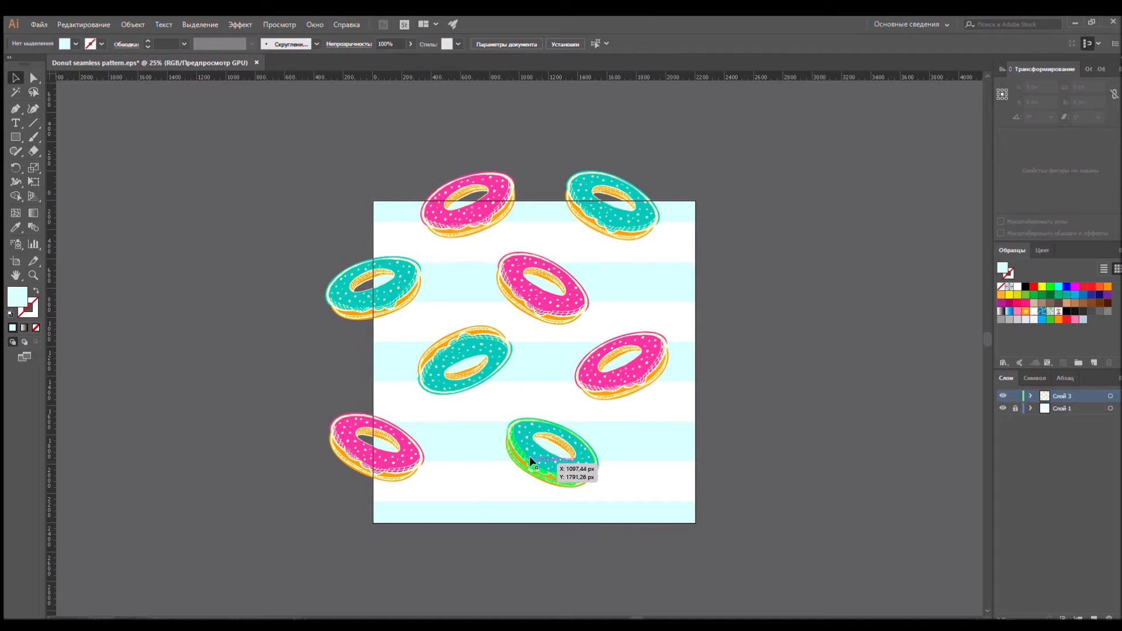
Nudge the teal and pink donuts of the middle row together left and down to about X 1143 px, Y 1136.7 px
{"action": "left_click", "coordinate": [442, 349]}
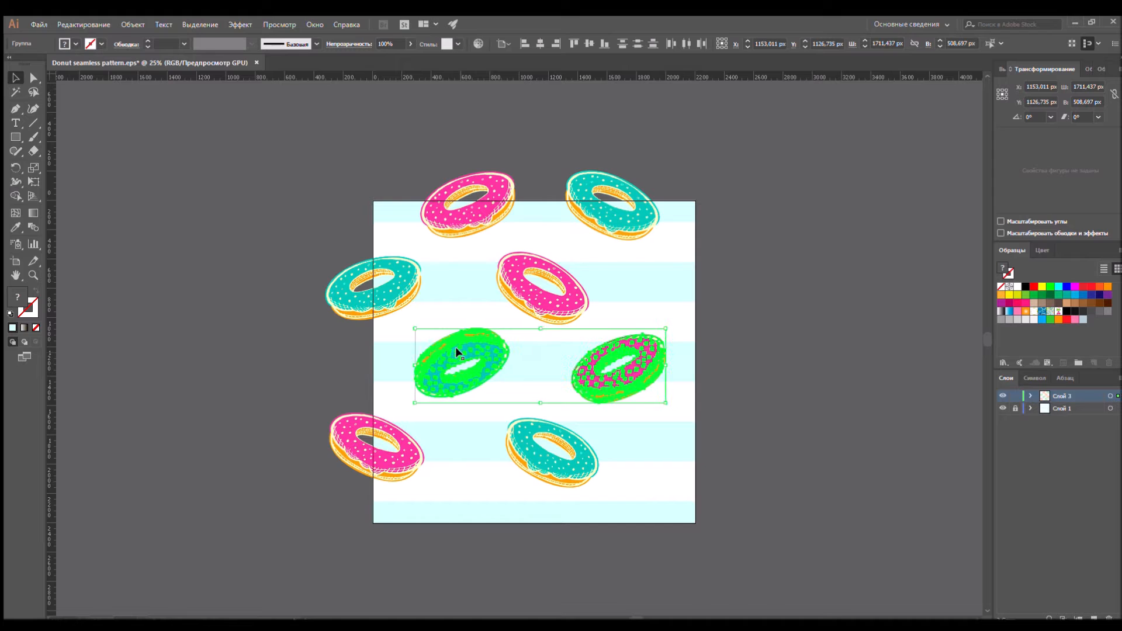
{"action": "key", "text": "shift+Left"}
{"action": "key", "text": "shift+Left"}
{"action": "key", "text": "shift+Down"}
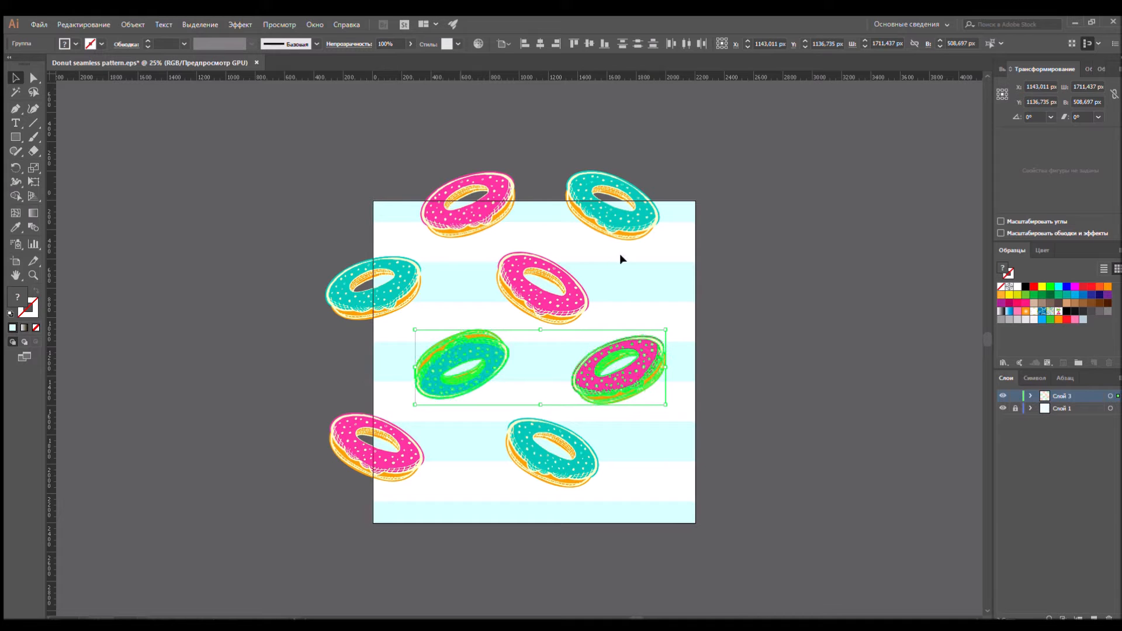
Add a new layer above the donuts and draw a 2200 × 2200 px rectangle over the artboard with no fill
{"action": "left_click", "coordinate": [1092, 617]}
{"action": "key", "text": "m"}
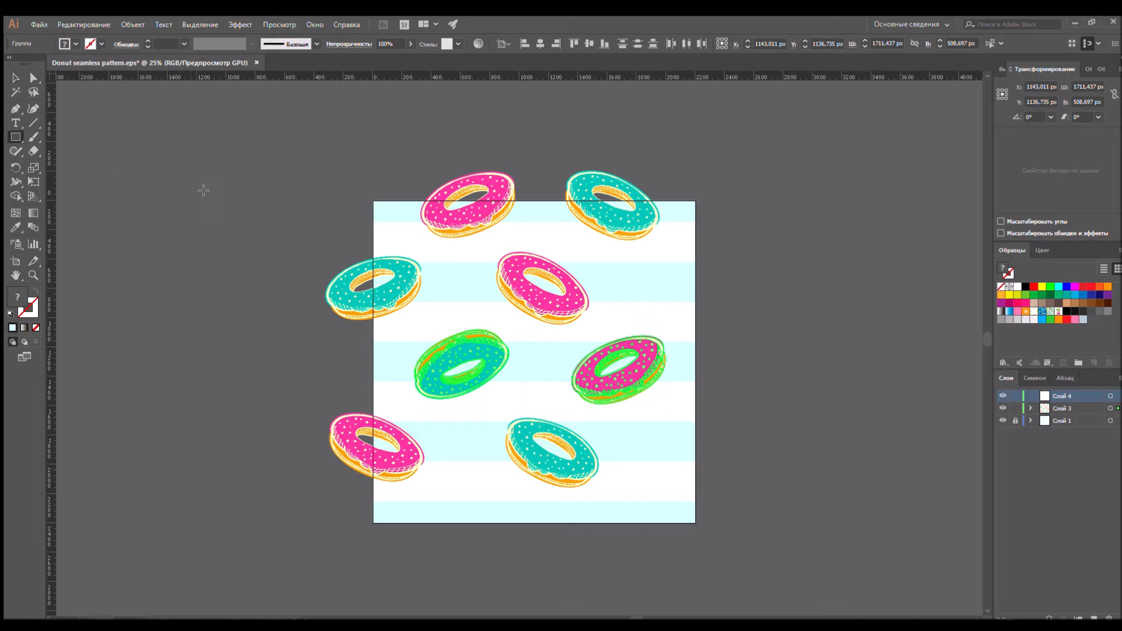
{"action": "key", "text": "ctrl+plus"}
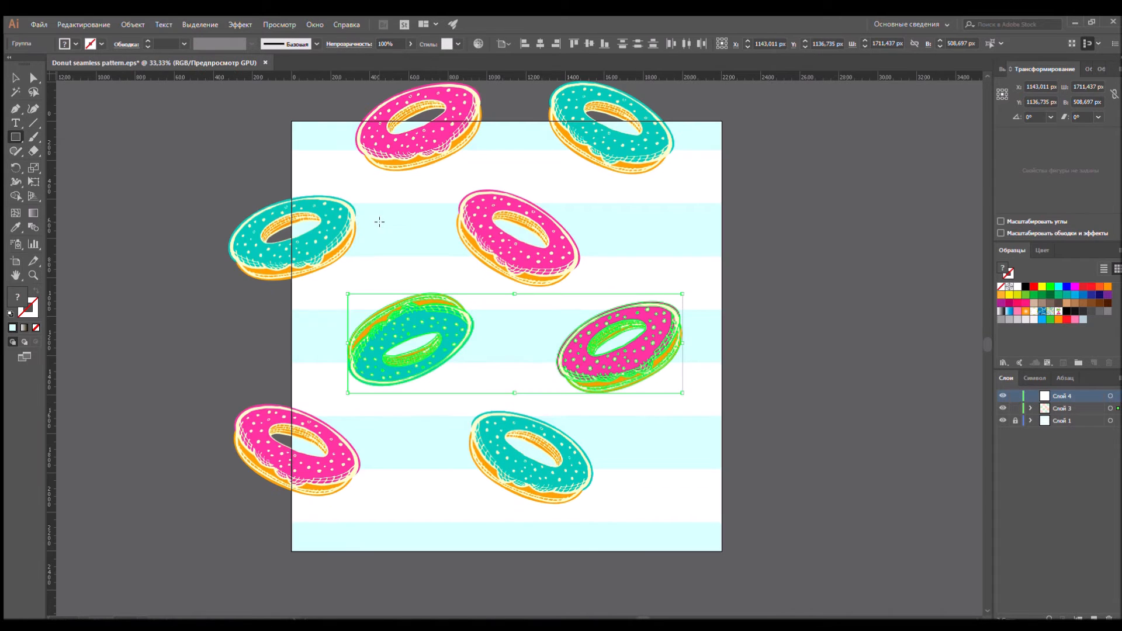
{"action": "scroll", "coordinate": [328, 213], "scroll_direction": "up", "scroll_amount": 2}
{"action": "left_click_drag", "start_coordinate": [292, 164], "coordinate": [723, 562]}
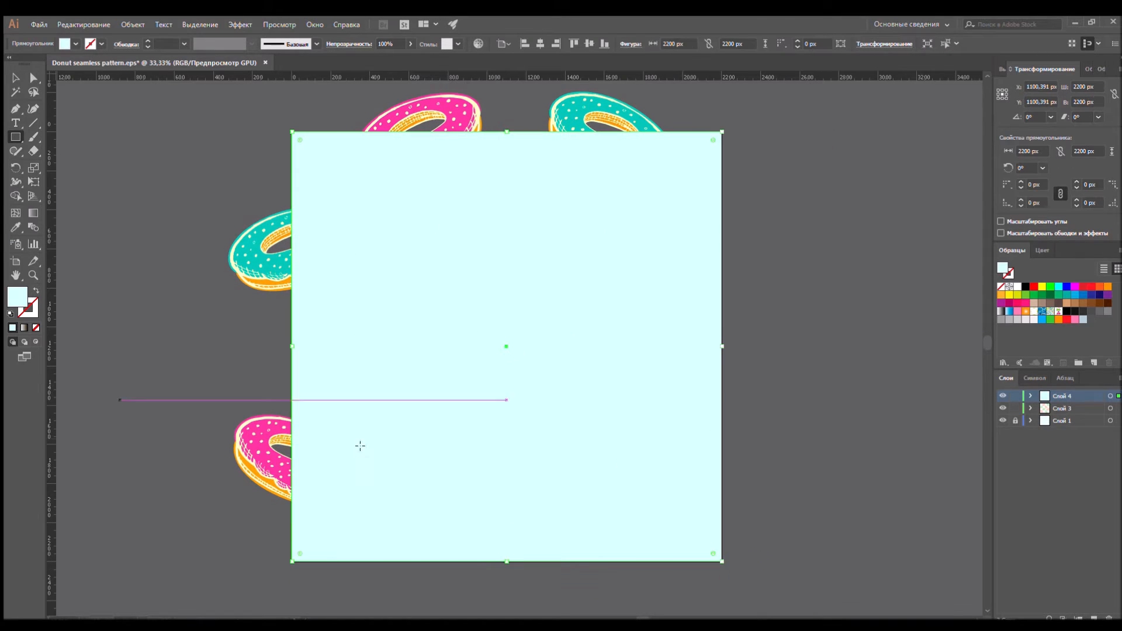
{"action": "left_click", "coordinate": [33, 328]}
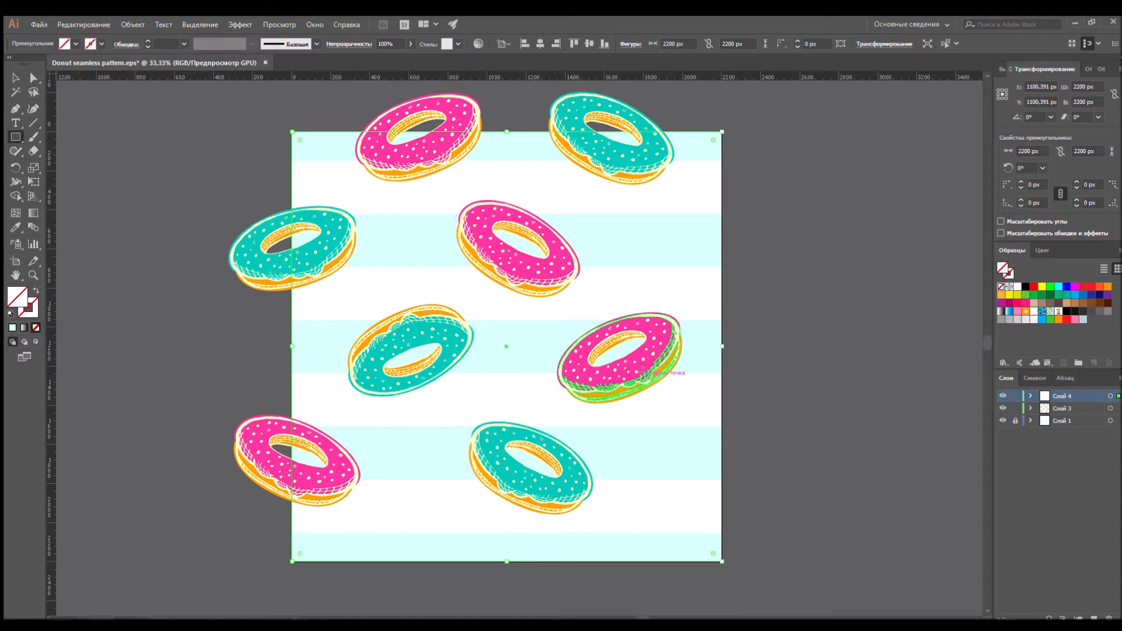
Centre the rectangle horizontally and vertically on the artboard and use it to divide the donuts along the artboard edges
{"action": "left_click", "coordinate": [12, 78]}
{"action": "scroll", "coordinate": [606, 169], "scroll_direction": "up", "scroll_amount": 1}
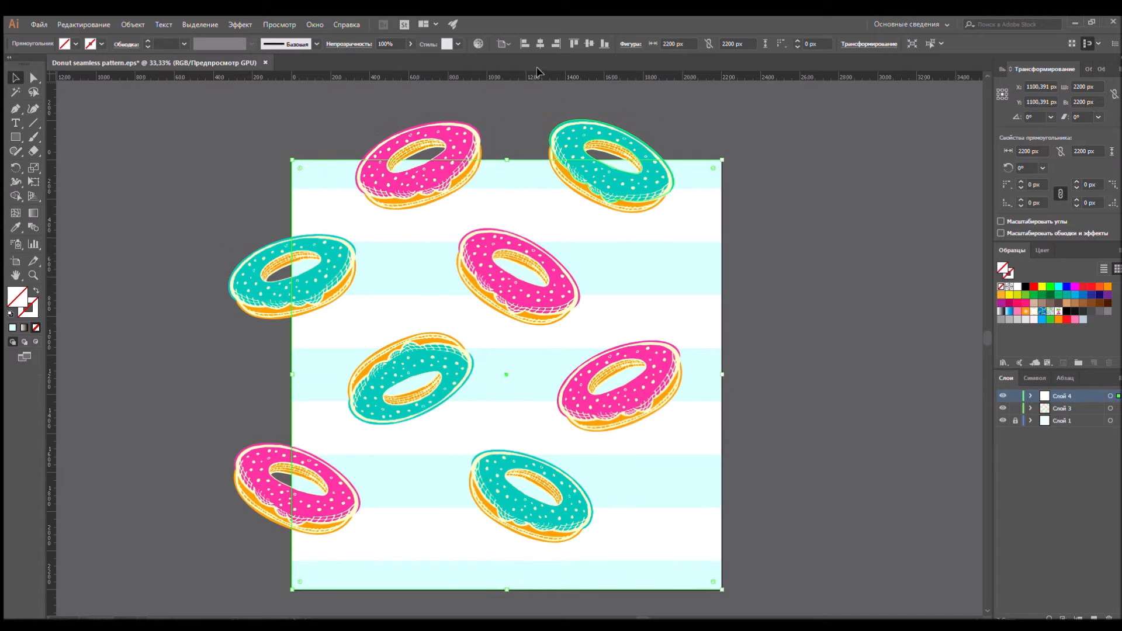
{"action": "left_click", "coordinate": [538, 44]}
{"action": "left_click", "coordinate": [589, 44]}
{"action": "scroll", "coordinate": [814, 323], "scroll_direction": "down", "scroll_amount": 1}
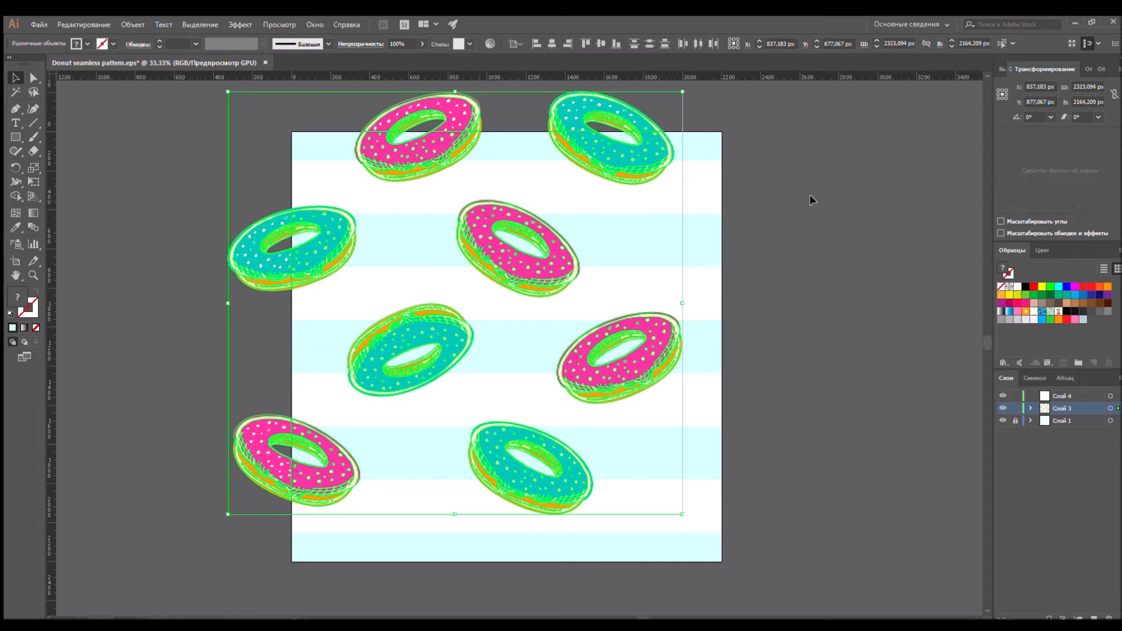
{"action": "left_click", "coordinate": [810, 195]}
Ungroup the divided donuts on the artboard's top edge and on its left edge
{"action": "scroll", "coordinate": [810, 195], "scroll_direction": "up", "scroll_amount": 2}
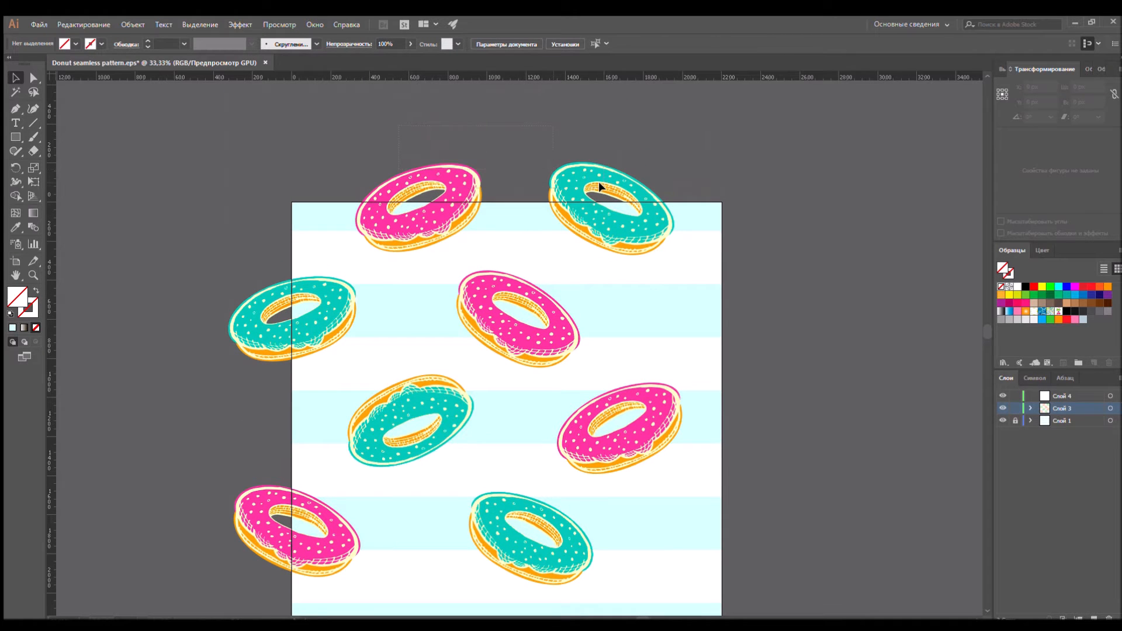
{"action": "left_click", "coordinate": [598, 181]}
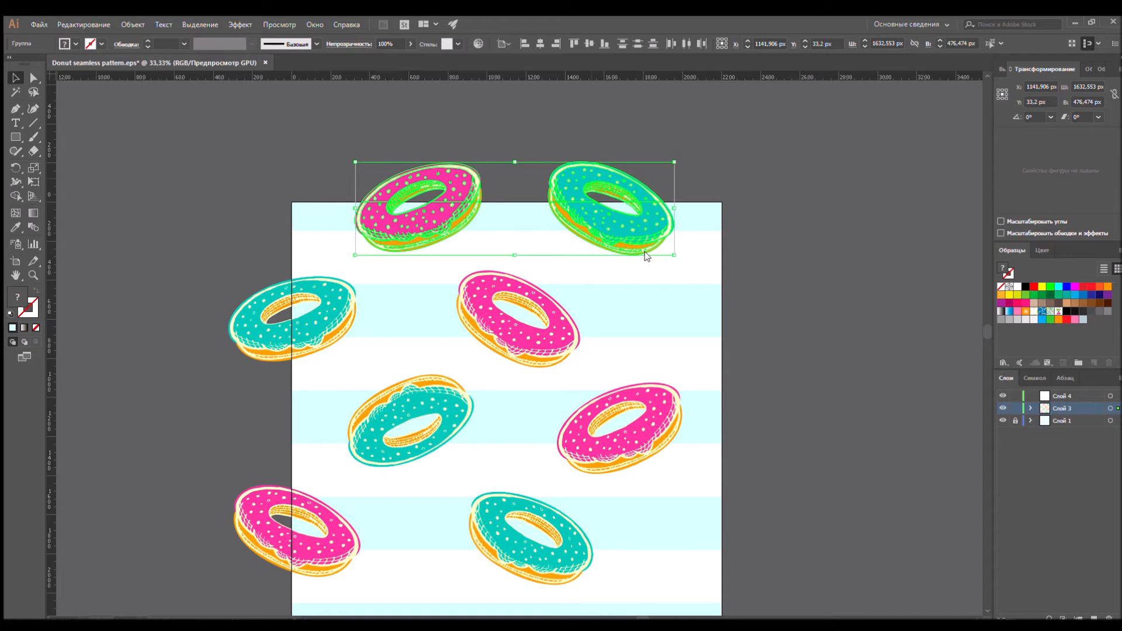
{"action": "key", "text": "ctrl+shift+g"}
{"action": "left_click", "coordinate": [784, 239]}
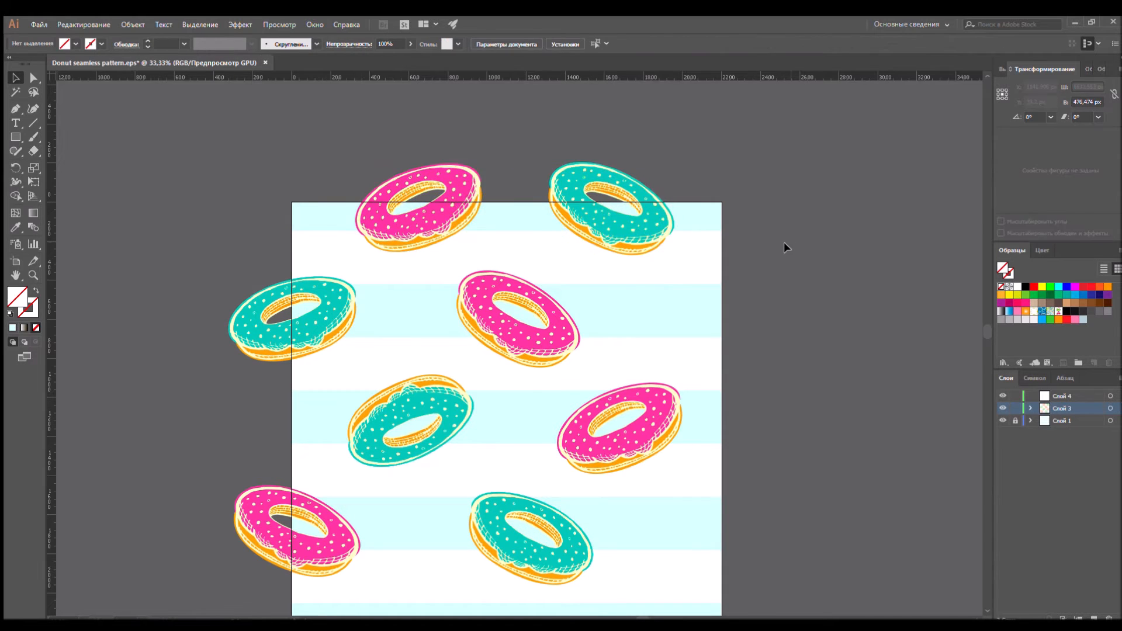
{"action": "scroll", "coordinate": [777, 241], "scroll_direction": "down", "scroll_amount": 5}
{"action": "left_click_drag", "start_coordinate": [202, 151], "coordinate": [283, 433]}
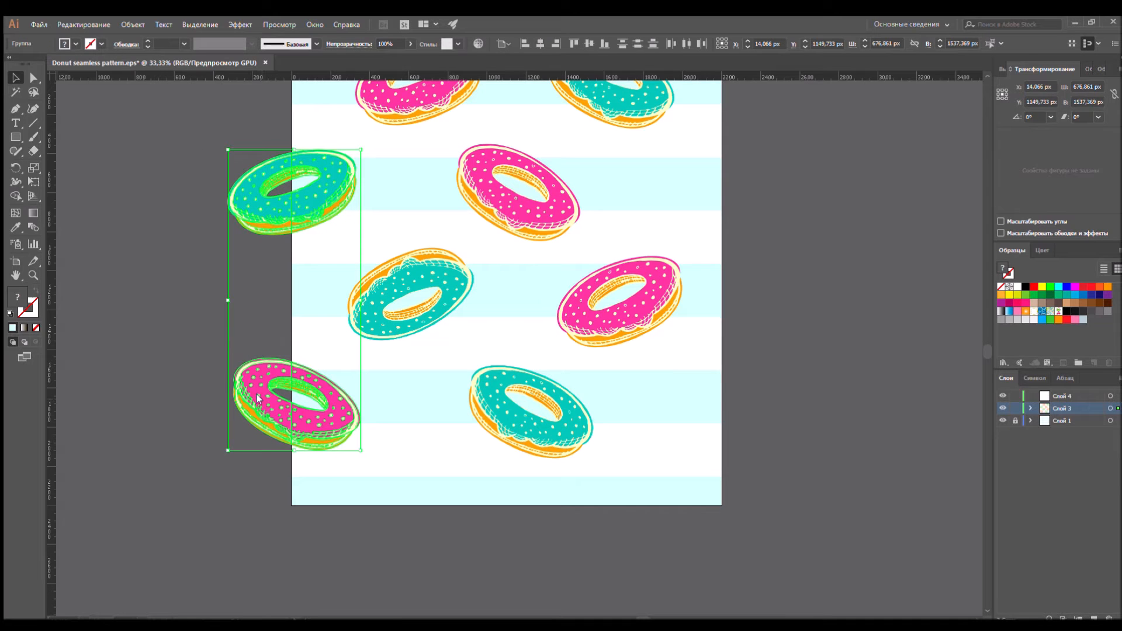
{"action": "left_click", "coordinate": [818, 385]}
Check the cut along the artboard's left edge by selecting only the outer parts of the two donuts there
{"action": "scroll", "coordinate": [815, 367], "scroll_direction": "up", "scroll_amount": 3}
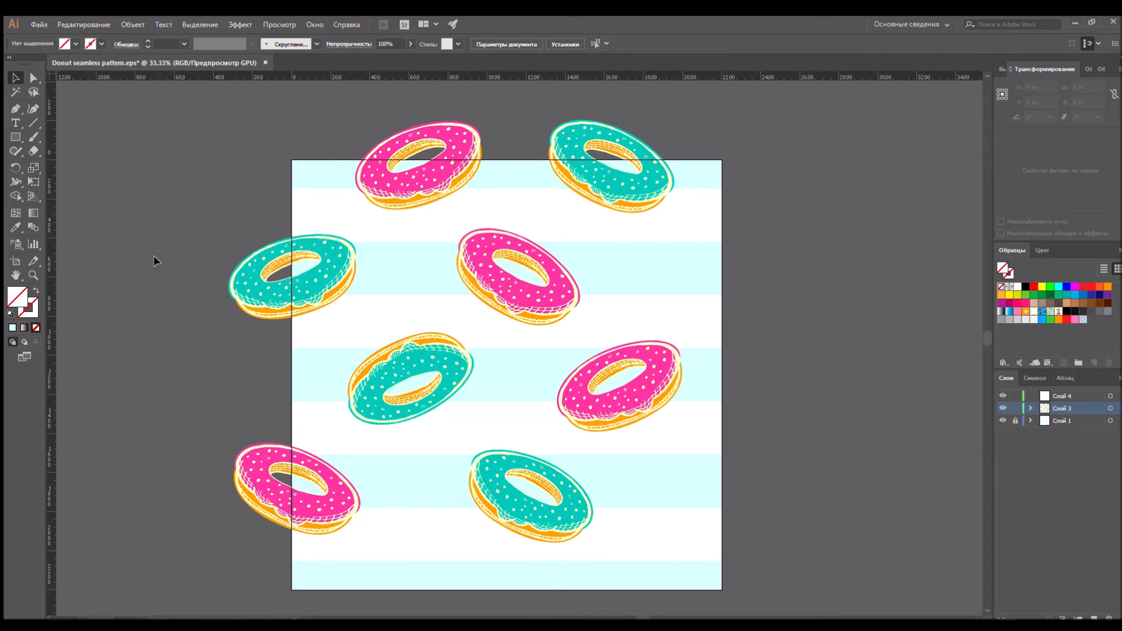
{"action": "key", "text": "ctrl+plus"}
{"action": "scroll", "coordinate": [199, 286], "scroll_direction": "down", "scroll_amount": 3}
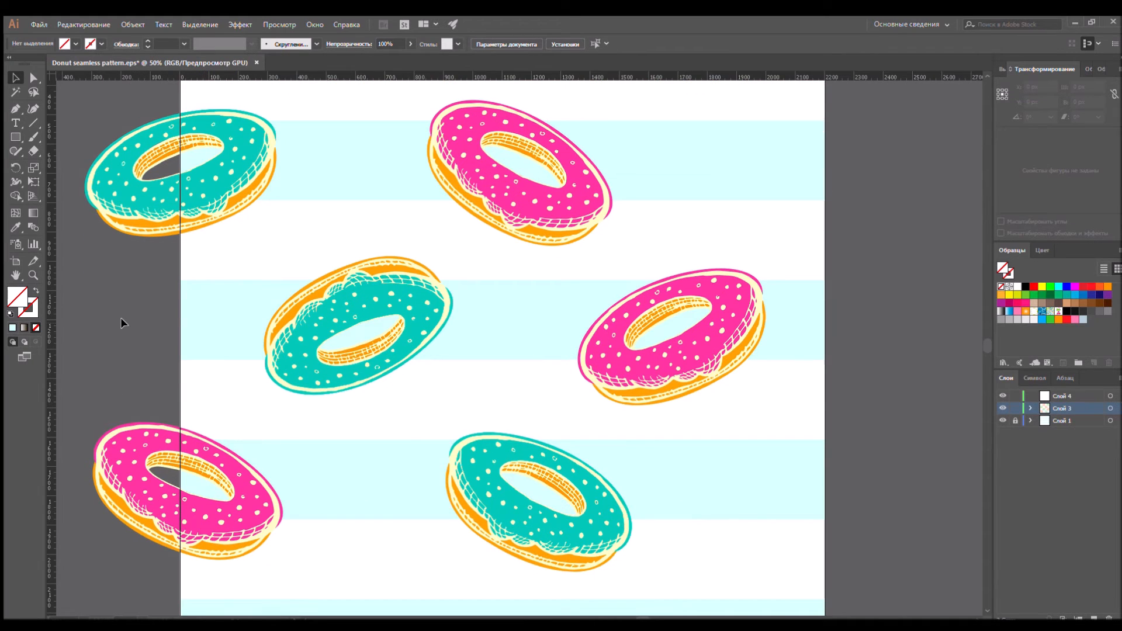
{"action": "scroll", "coordinate": [449, 333], "scroll_direction": "left", "scroll_amount": 5}
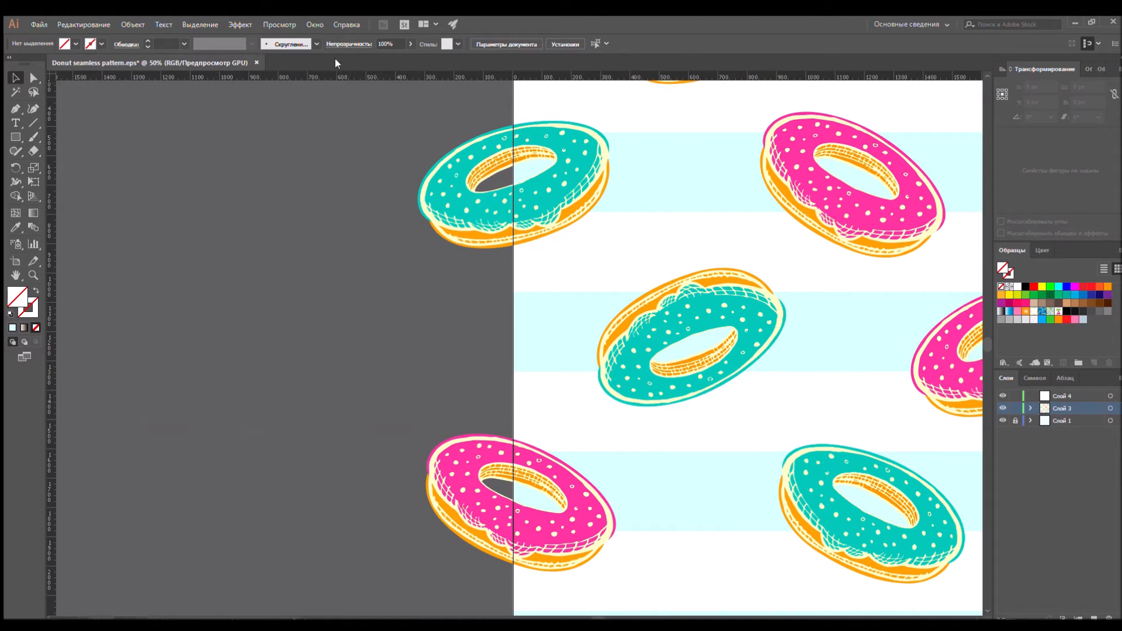
{"action": "left_click_drag", "start_coordinate": [383, 104], "coordinate": [507, 571]}
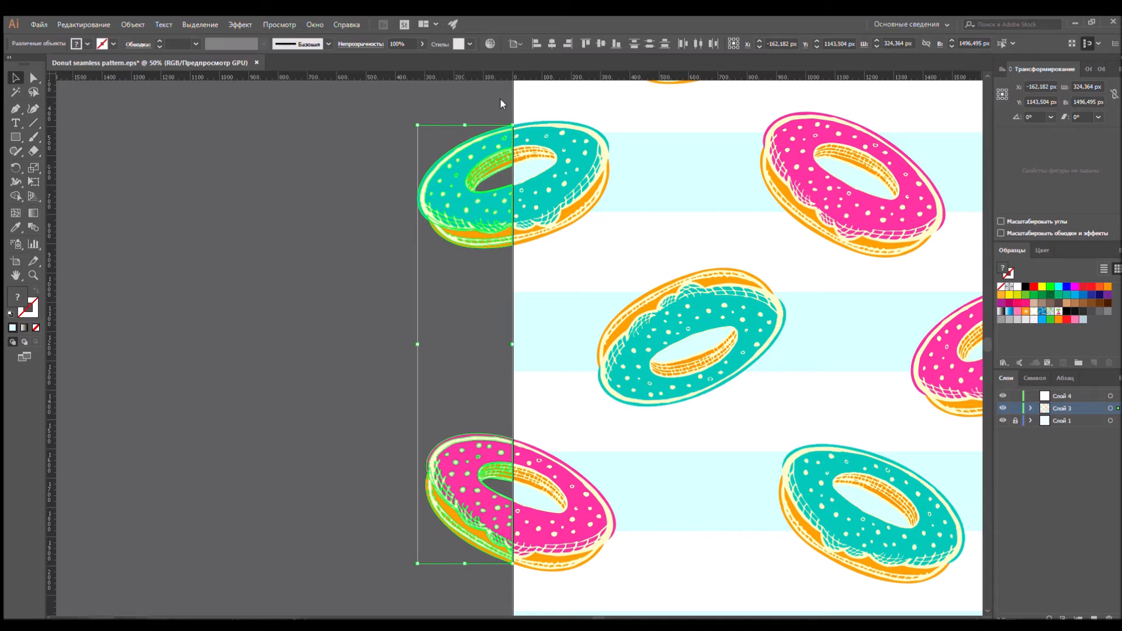
{"action": "left_click", "coordinate": [377, 211]}
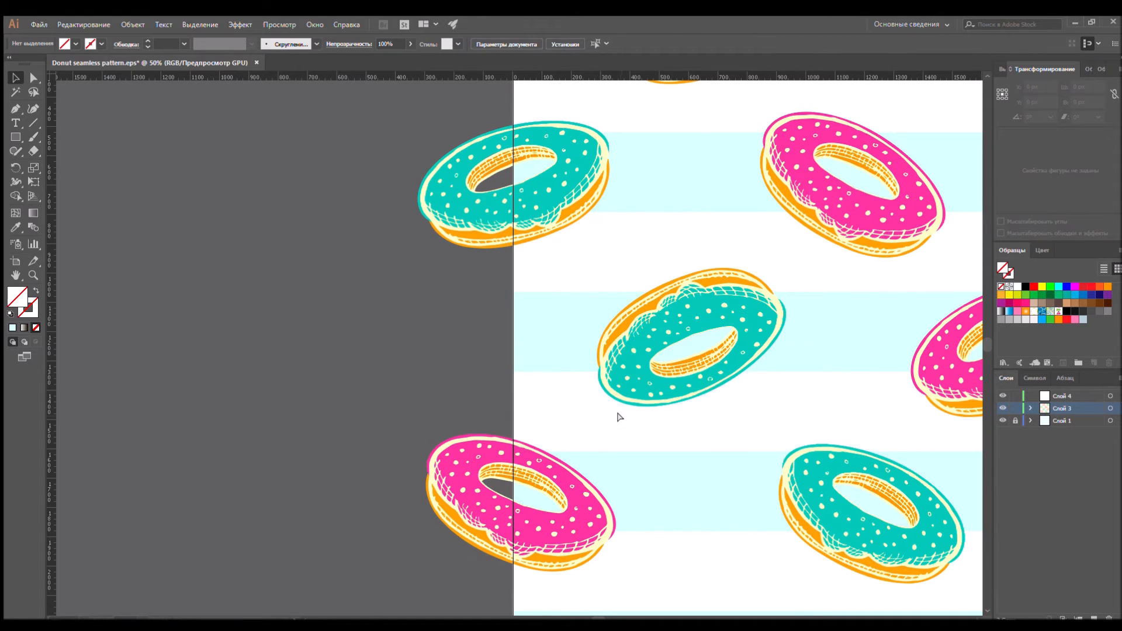
Move the outer parts of the two left-edge donuts 2200 px horizontally to the artboard's right edge
{"action": "key", "text": "ctrl+minus"}
{"action": "left_click_drag", "start_coordinate": [680, 439], "coordinate": [613, 432]}
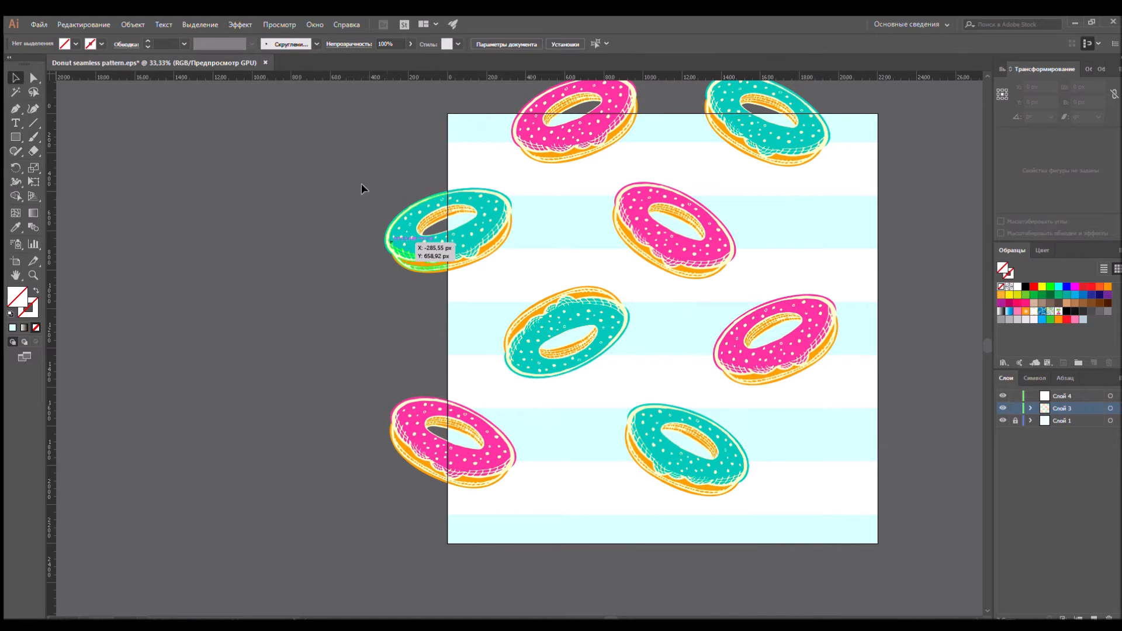
{"action": "left_click_drag", "start_coordinate": [436, 487], "coordinate": [444, 488]}
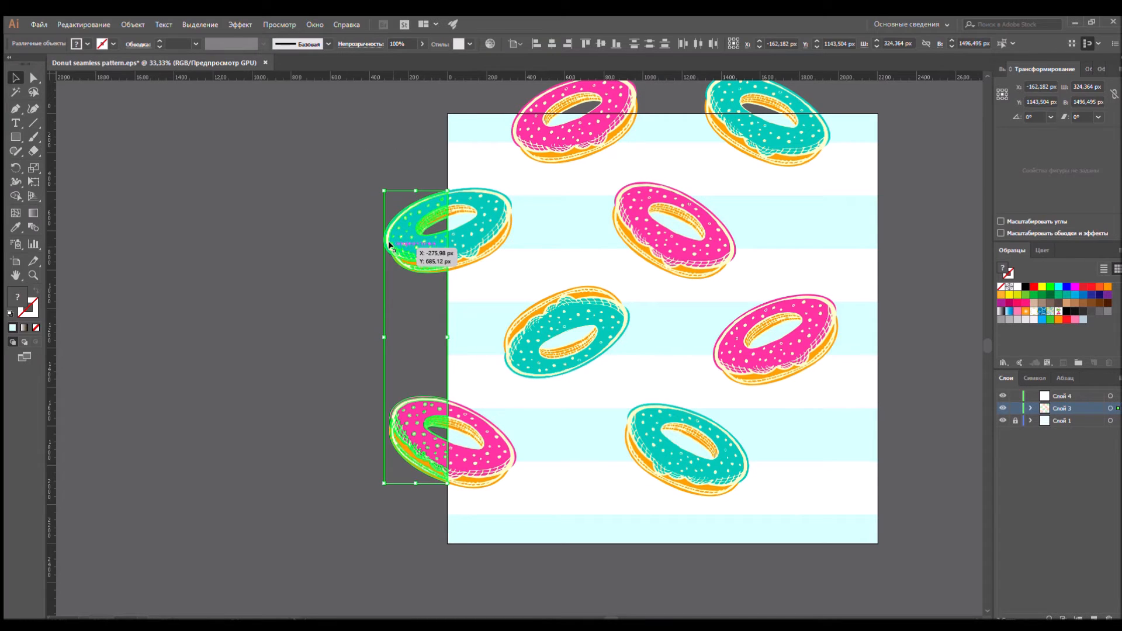
{"action": "right_click", "coordinate": [307, 261]}
{"action": "mouse_move", "coordinate": [358, 373]}
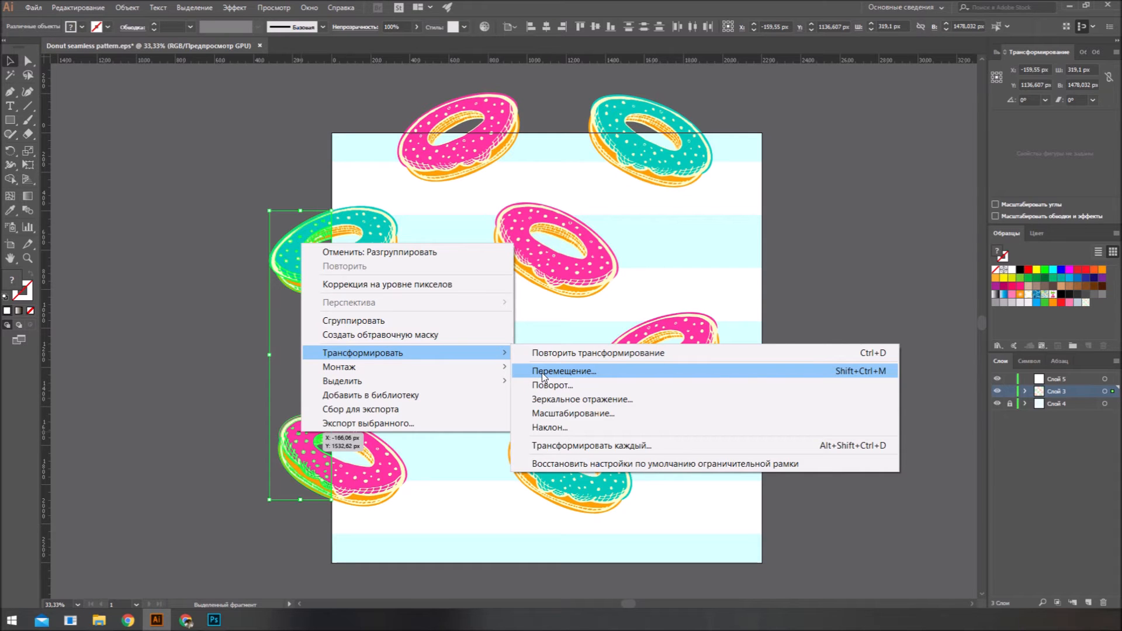
{"action": "left_click", "coordinate": [564, 370]}
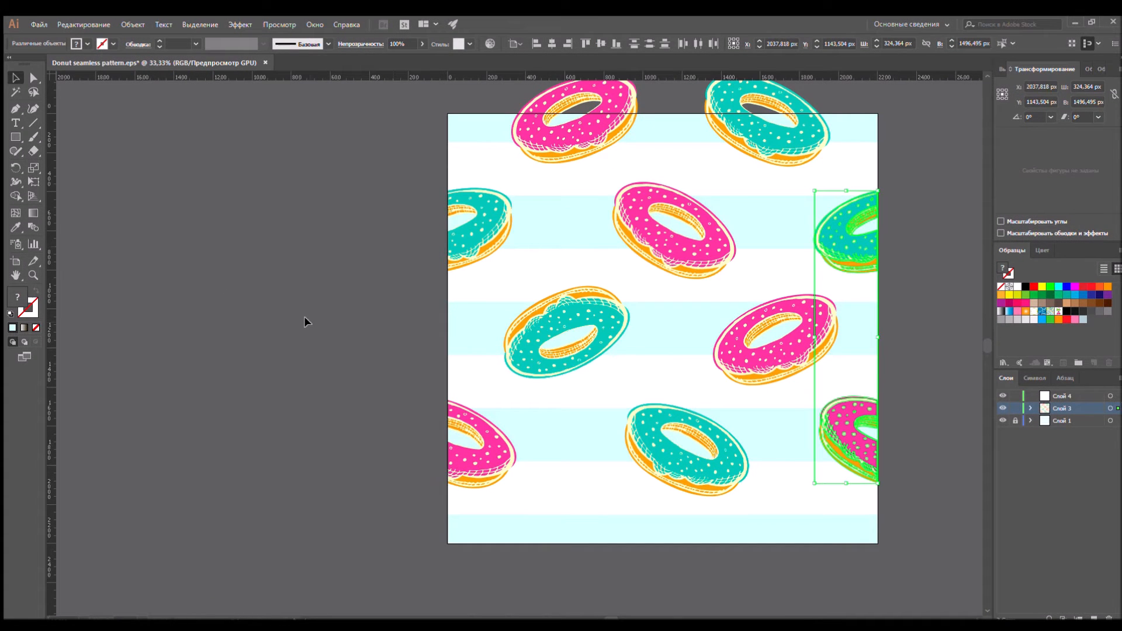
Examine the cut donuts along the artboard's side edges and the donuts overlapping its top edge
{"action": "key", "text": "ctrl+plus"}
{"action": "key", "text": "ctrl+plus"}
{"action": "left_click", "coordinate": [629, 332]}
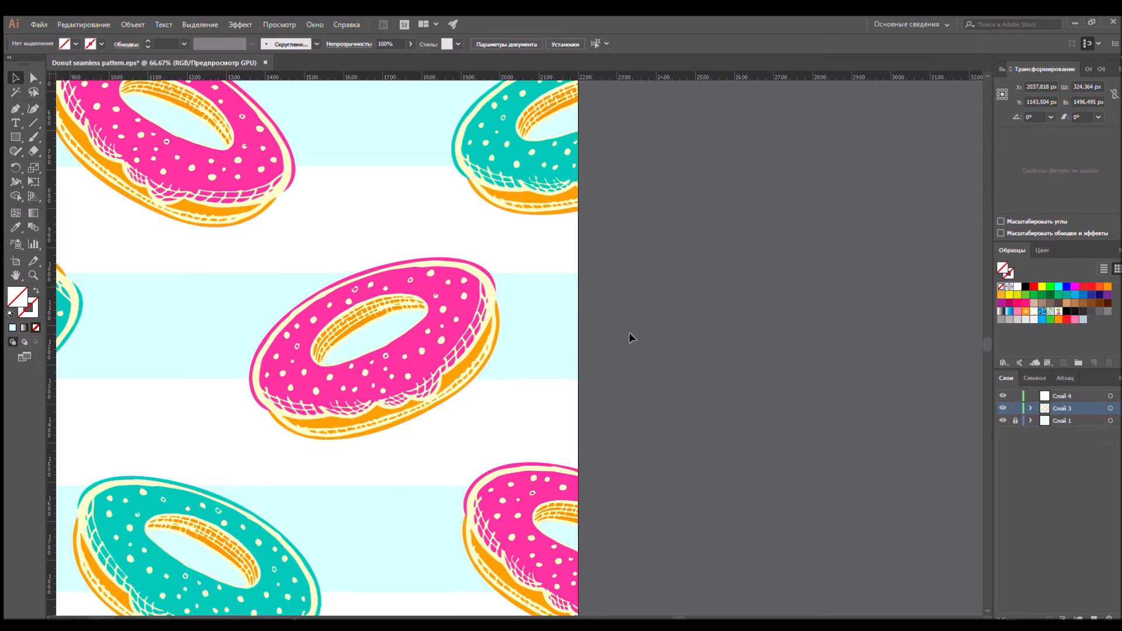
{"action": "scroll", "coordinate": [503, 356], "scroll_direction": "left", "scroll_amount": 15}
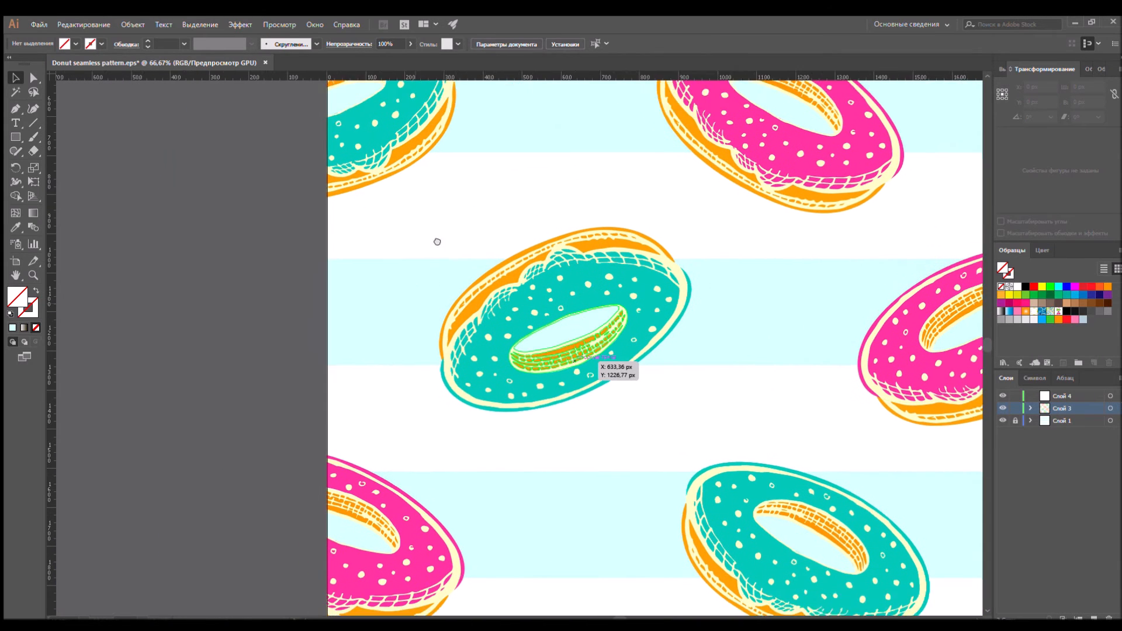
{"action": "left_click_drag", "start_coordinate": [453, 209], "coordinate": [452, 370]}
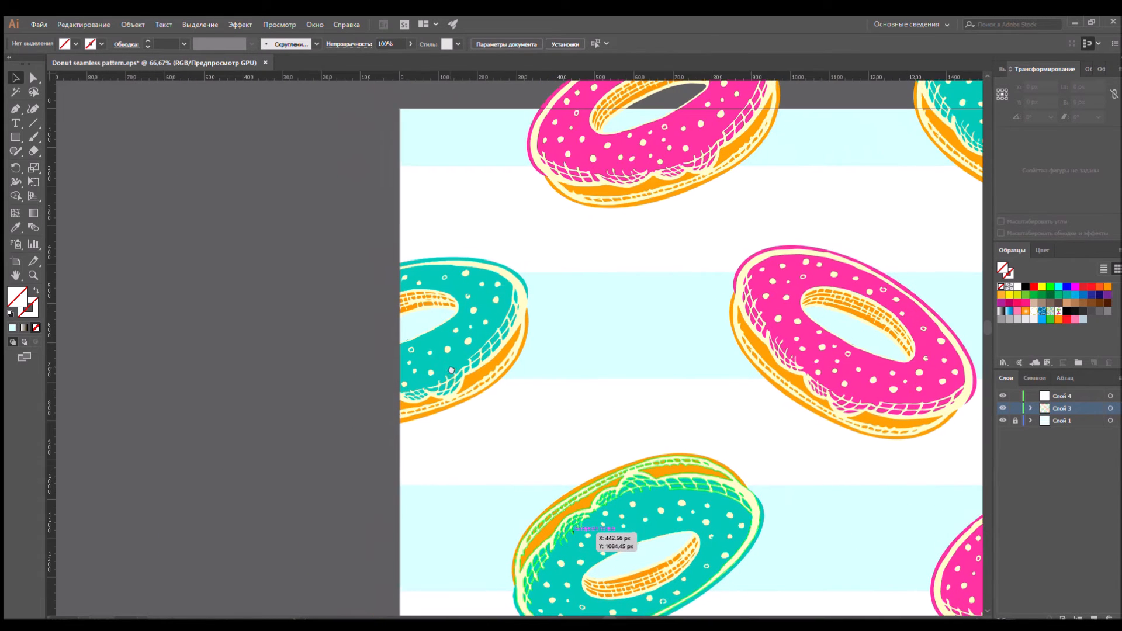
{"action": "scroll", "coordinate": [533, 314], "scroll_direction": "right", "scroll_amount": 10}
{"action": "scroll", "coordinate": [533, 313], "scroll_direction": "up", "scroll_amount": 4}
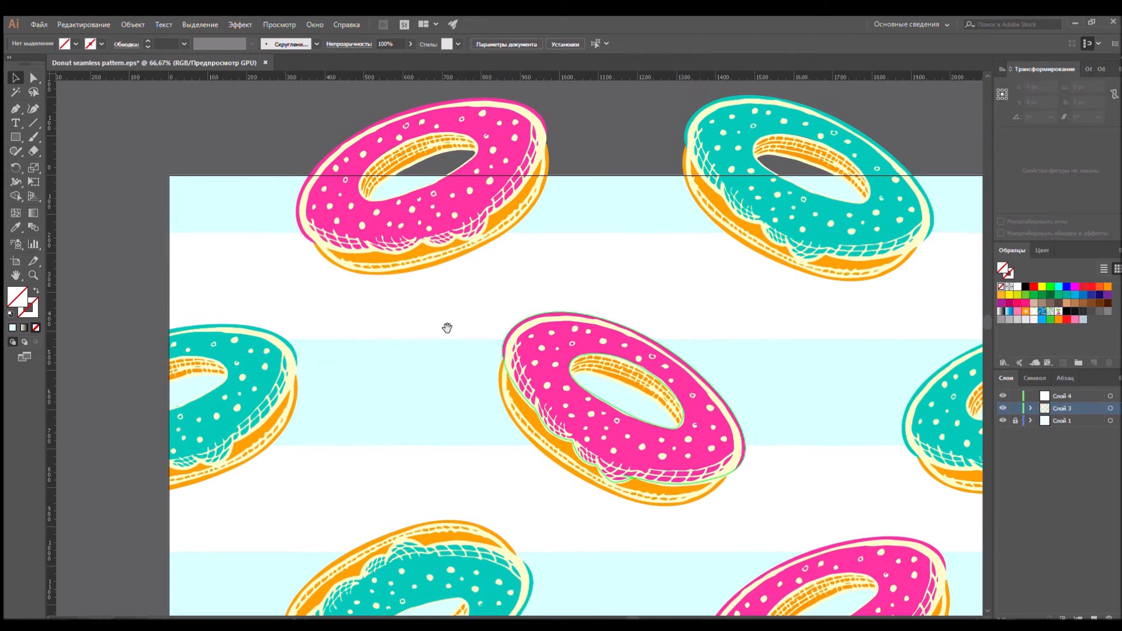
{"action": "key", "text": "ctrl+minus"}
{"action": "key", "text": "ctrl+minus"}
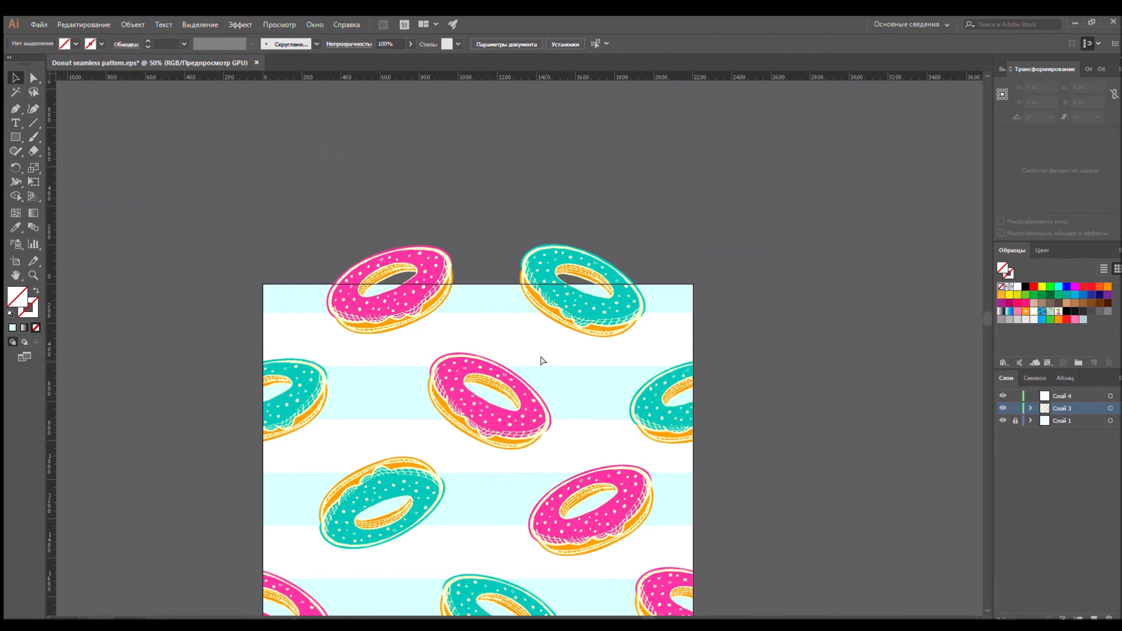
{"action": "scroll", "coordinate": [540, 357], "scroll_direction": "down", "scroll_amount": 2}
{"action": "scroll", "coordinate": [540, 357], "scroll_direction": "down", "scroll_amount": 3}
{"action": "scroll", "coordinate": [479, 211], "scroll_direction": "up", "scroll_amount": 3}
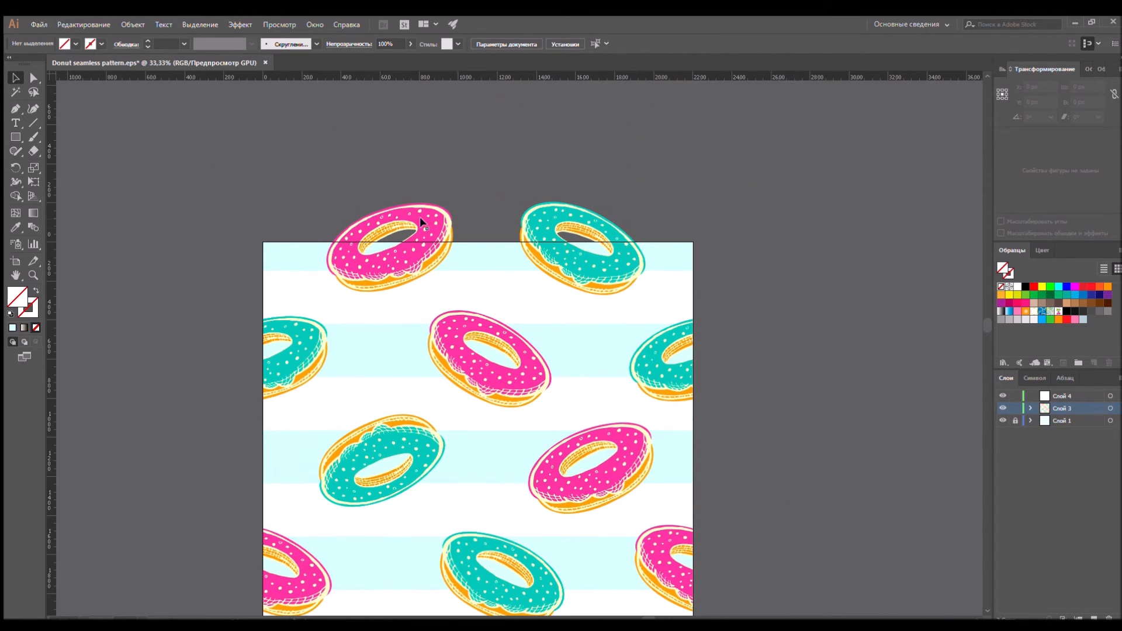
{"action": "scroll", "coordinate": [333, 250], "scroll_direction": "down", "scroll_amount": 2}
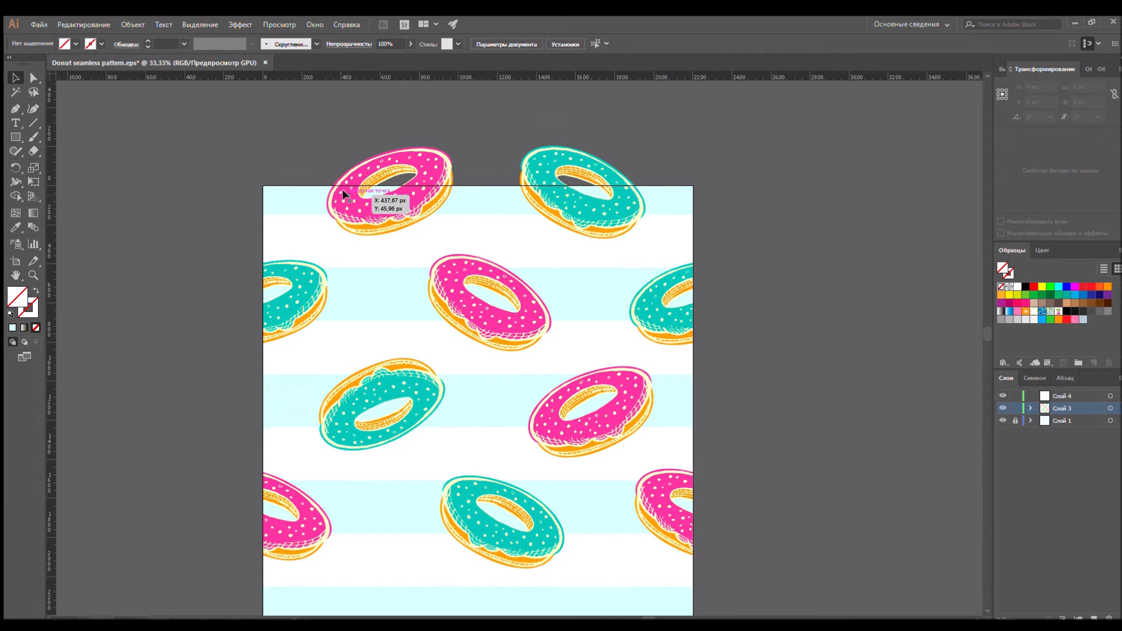
{"action": "scroll", "coordinate": [344, 196], "scroll_direction": "up", "scroll_amount": 2}
{"action": "scroll", "coordinate": [344, 196], "scroll_direction": "down", "scroll_amount": 2}
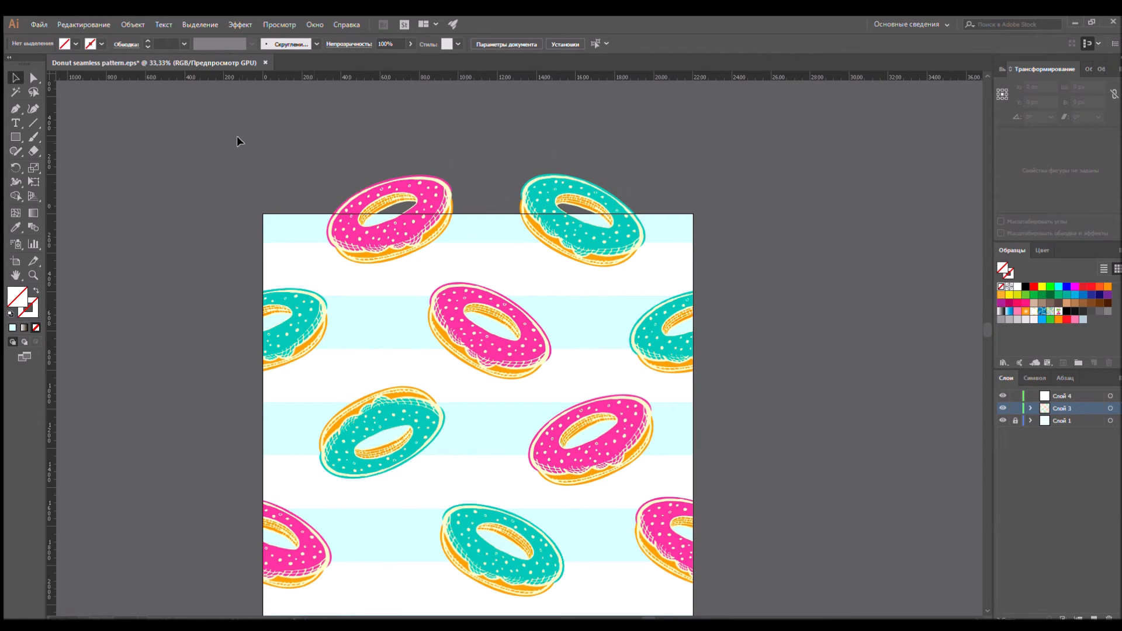
Move the parts of the pink and teal donuts above the artboard's top edge by 0 px horizontally and 2200 px vertically
{"action": "left_click_drag", "start_coordinate": [240, 135], "coordinate": [637, 213]}
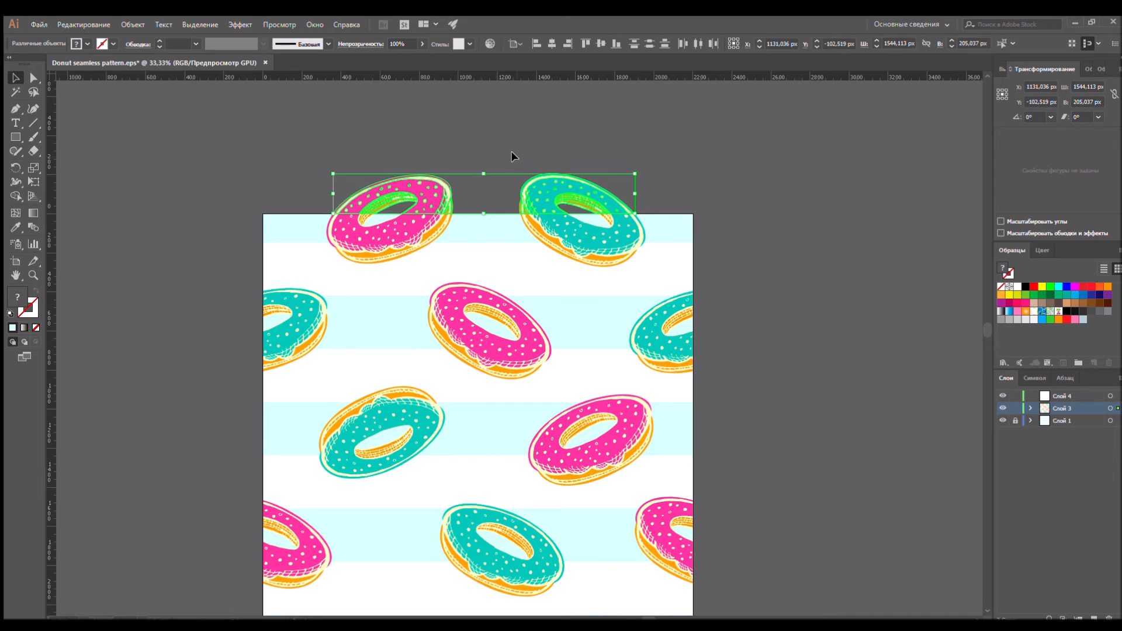
{"action": "key", "text": "ctrl+plus"}
{"action": "key", "text": "ctrl+plus"}
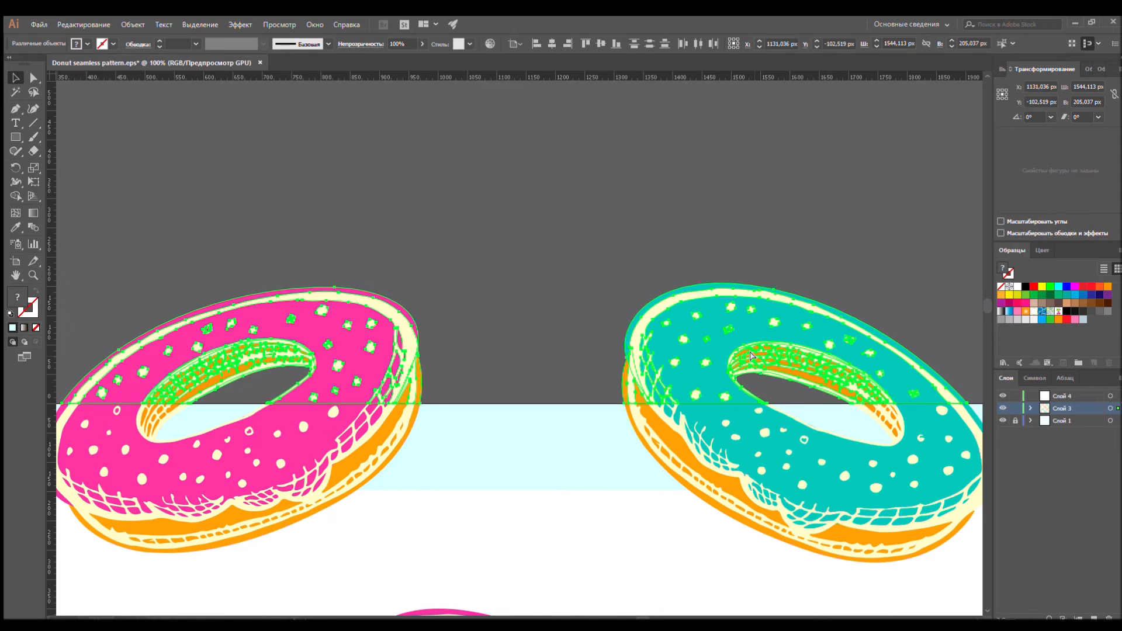
{"action": "key", "text": "ctrl+minus"}
{"action": "key", "text": "ctrl+minus"}
{"action": "key", "text": "ctrl+minus"}
{"action": "scroll", "coordinate": [679, 341], "scroll_direction": "down", "scroll_amount": 4}
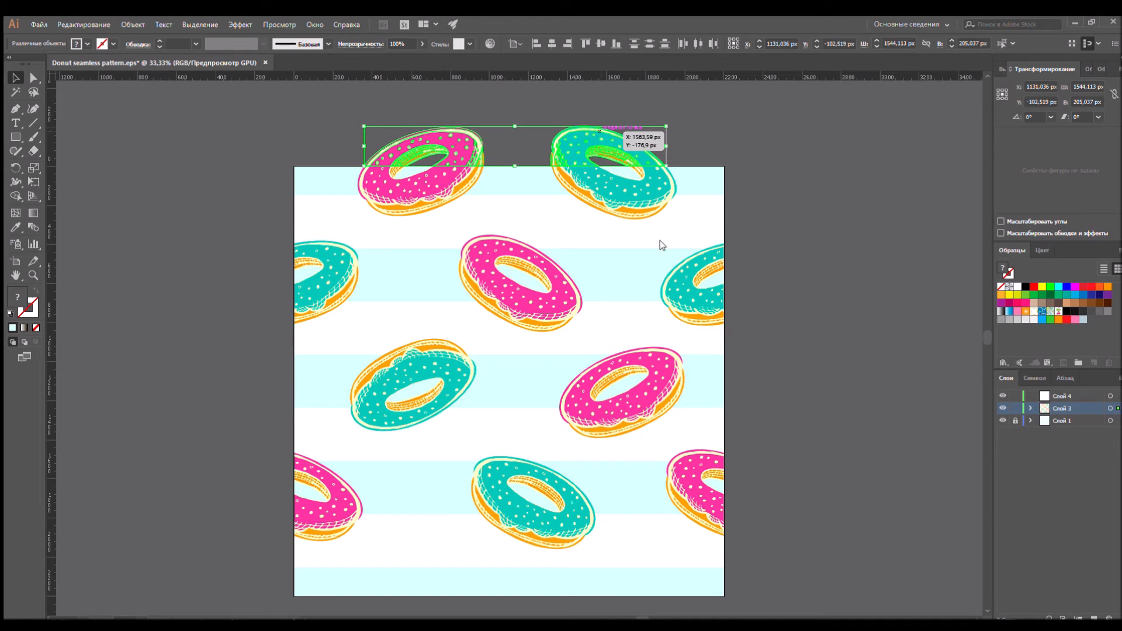
{"action": "right_click", "coordinate": [624, 133]}
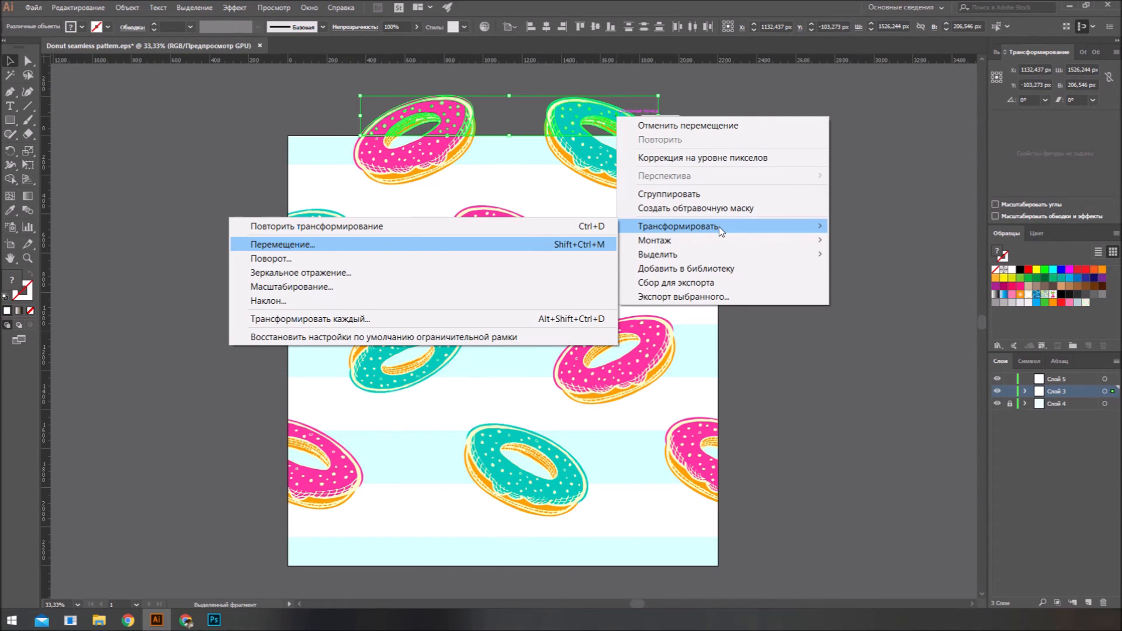
{"action": "left_click", "coordinate": [518, 244]}
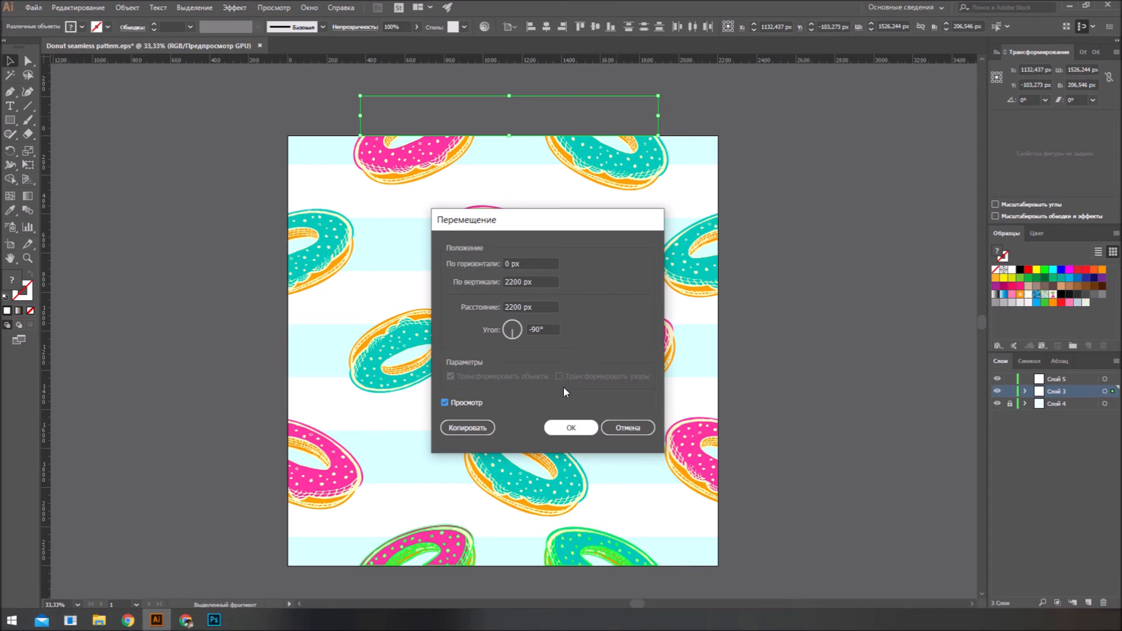
{"action": "left_click", "coordinate": [571, 428]}
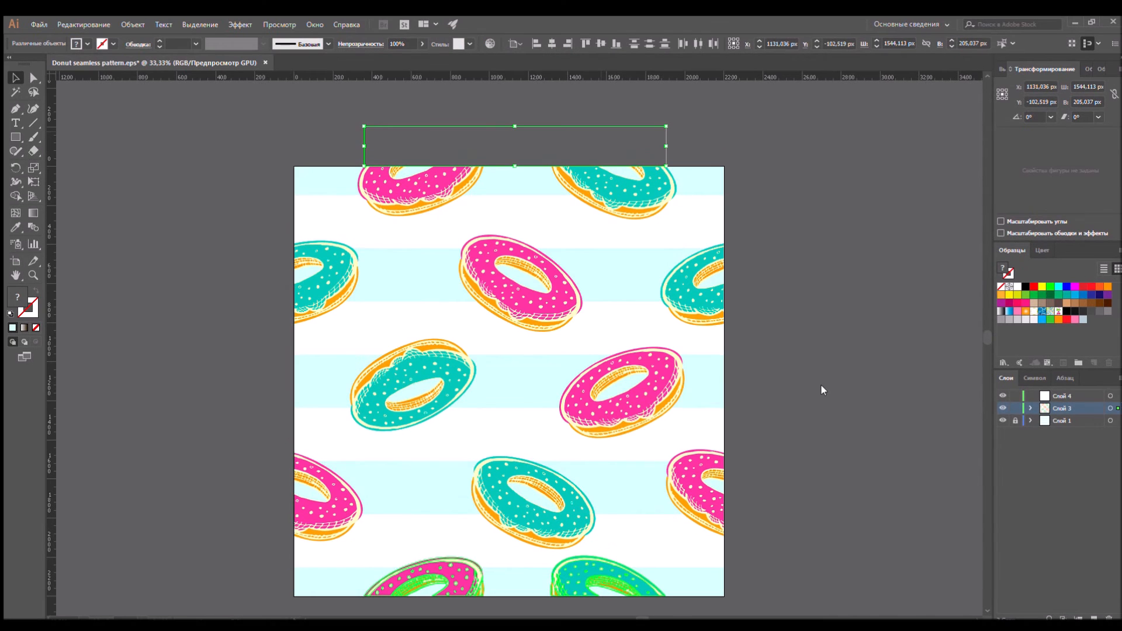
Deselect the moved donut parts and delete the empty layer Слой 4
{"action": "scroll", "coordinate": [846, 371], "scroll_direction": "down", "scroll_amount": 2}
{"action": "left_click", "coordinate": [846, 371]}
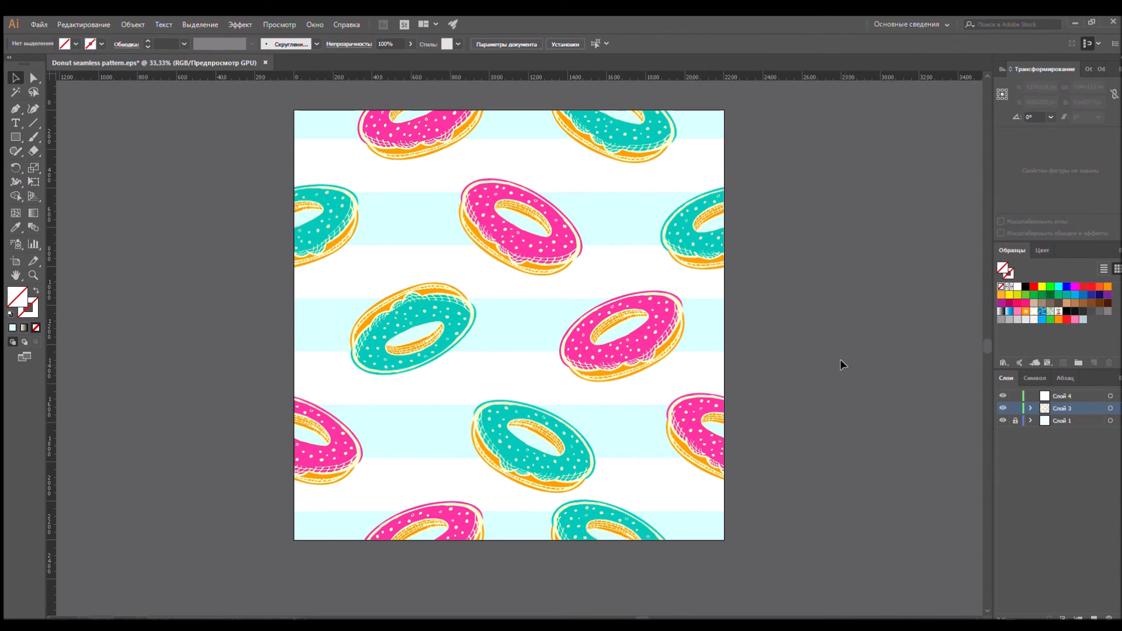
{"action": "left_click", "coordinate": [1091, 396]}
{"action": "left_click", "coordinate": [1108, 618]}
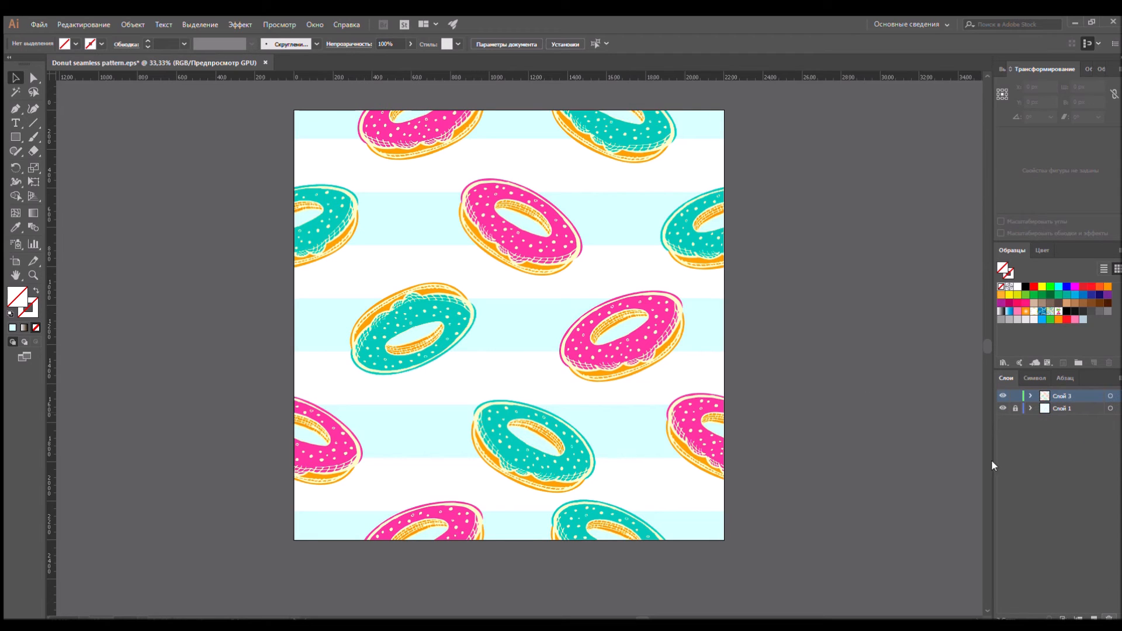
Check the overall dimensions of the donut artwork against the artboard by selecting all of it, then clear the selection
{"action": "scroll", "coordinate": [770, 458], "scroll_direction": "up", "scroll_amount": 1}
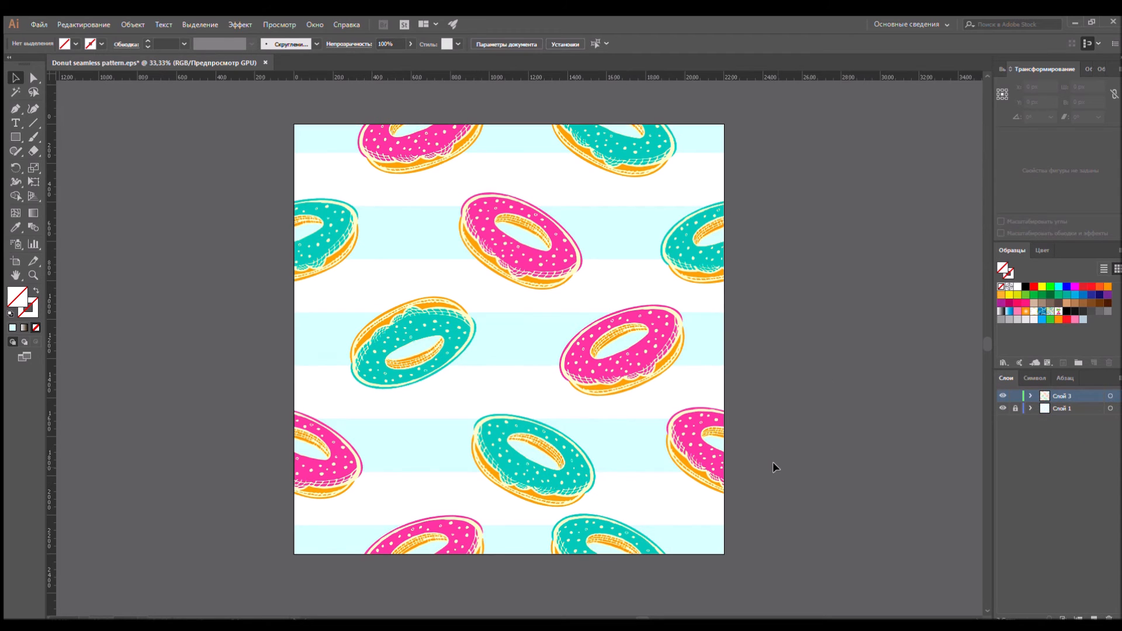
{"action": "scroll", "coordinate": [813, 466], "scroll_direction": "up", "scroll_amount": 1}
{"action": "scroll", "coordinate": [813, 466], "scroll_direction": "down", "scroll_amount": 1}
{"action": "scroll", "coordinate": [110, 113], "scroll_direction": "left", "scroll_amount": 1}
{"action": "left_click_drag", "start_coordinate": [110, 115], "coordinate": [170, 104]}
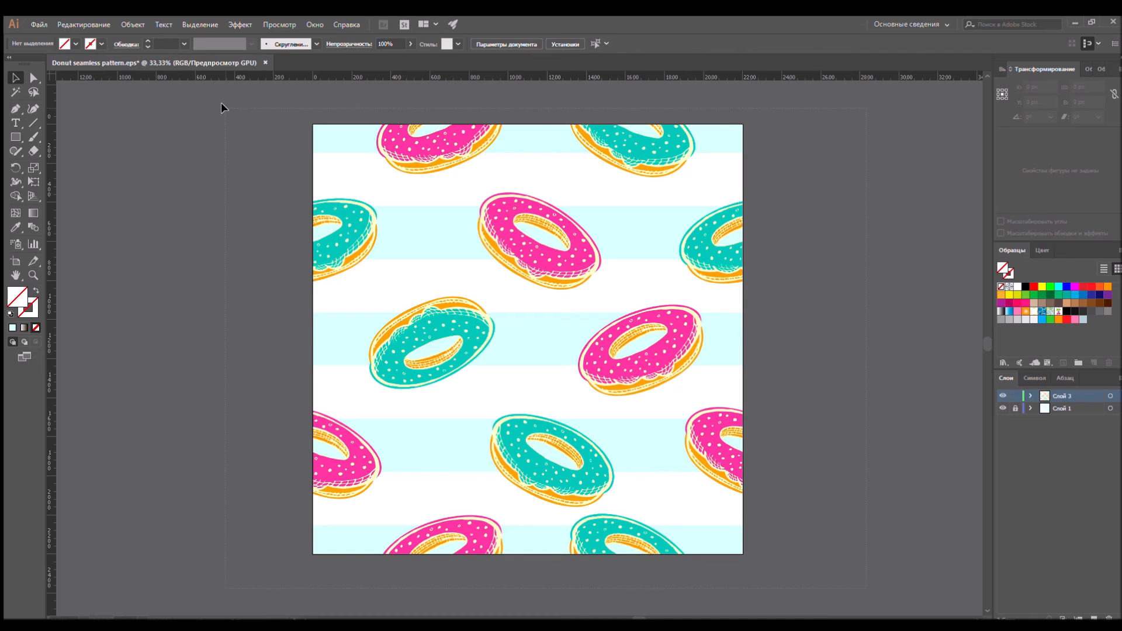
{"action": "key", "text": "ctrl+a"}
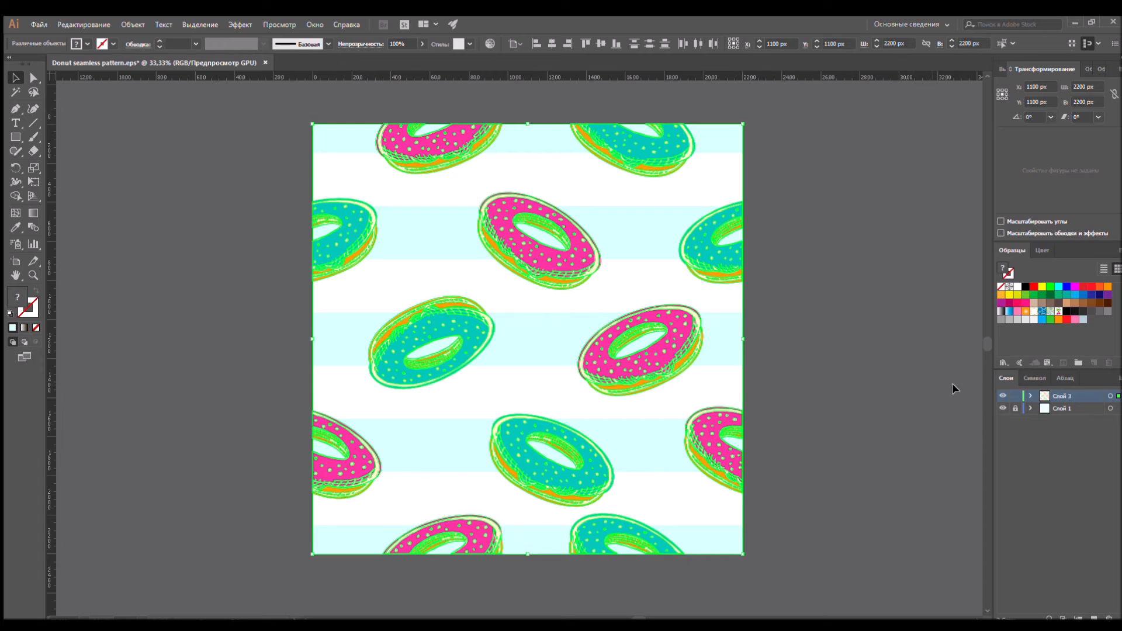
{"action": "left_click", "coordinate": [928, 363]}
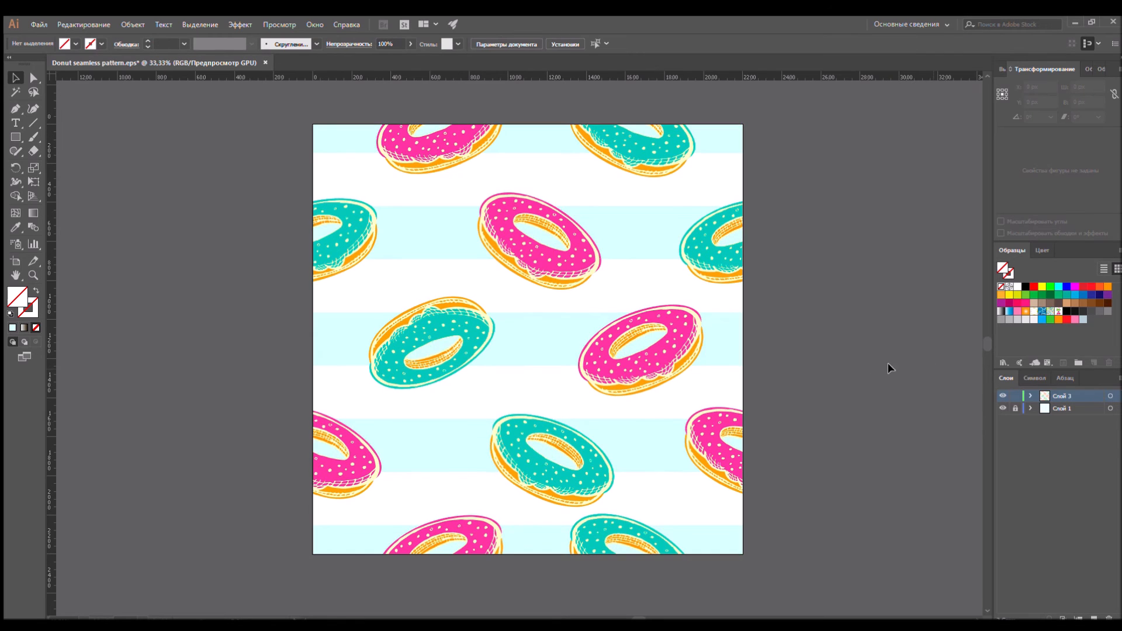
Nudge the upper whole pink donut and the lower whole teal donut slightly left and up to even out the spacing
{"action": "scroll", "coordinate": [643, 359], "scroll_direction": "up", "scroll_amount": 1}
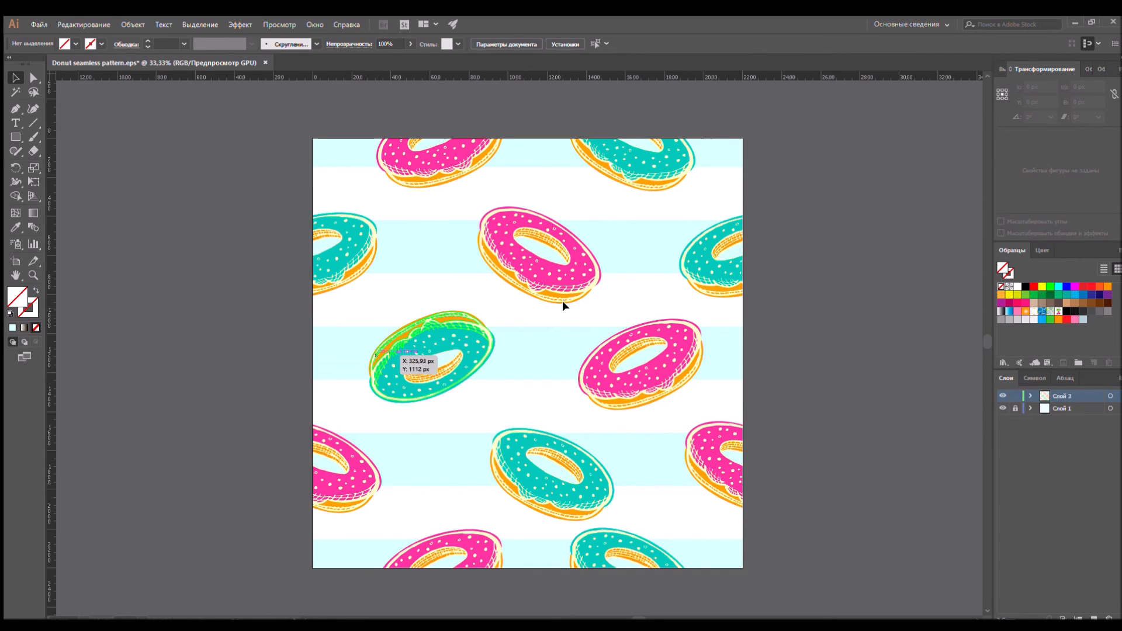
{"action": "left_click_drag", "start_coordinate": [560, 288], "coordinate": [555, 287]}
{"action": "left_click_drag", "start_coordinate": [561, 443], "coordinate": [543, 434]}
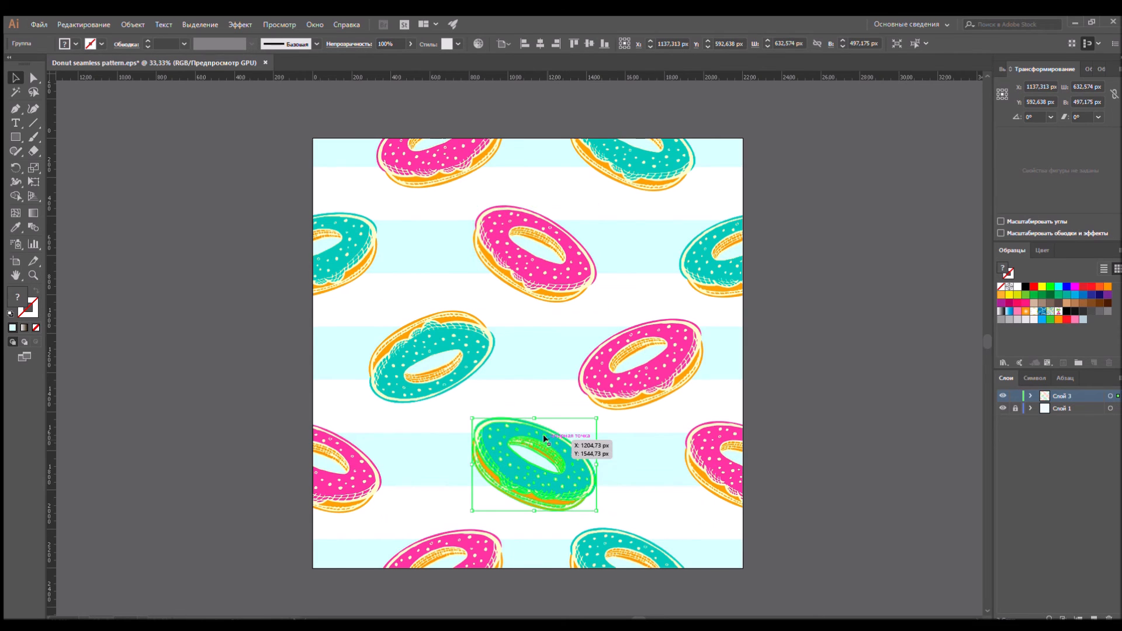
Scale the middle-row teal donut down to about 589 × 432 px and slightly adjust the two whole pink donuts
{"action": "left_click", "coordinate": [479, 338]}
{"action": "left_click_drag", "start_coordinate": [492, 309], "coordinate": [490, 315]}
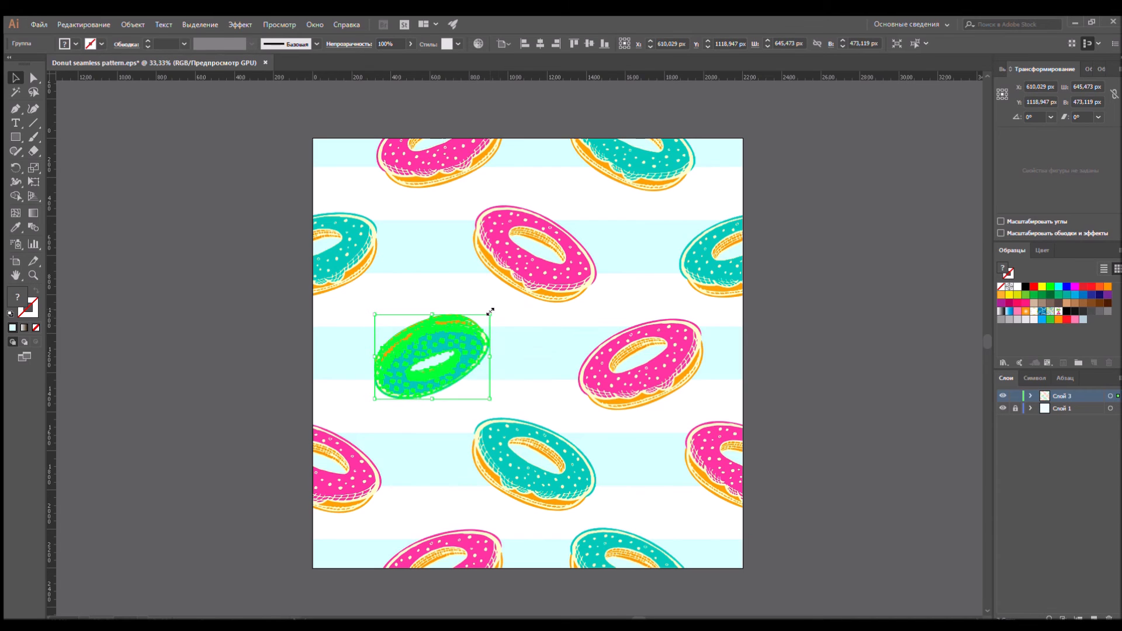
{"action": "left_click", "coordinate": [669, 374]}
{"action": "left_click_drag", "start_coordinate": [705, 319], "coordinate": [703, 319]}
{"action": "left_click", "coordinate": [584, 272]}
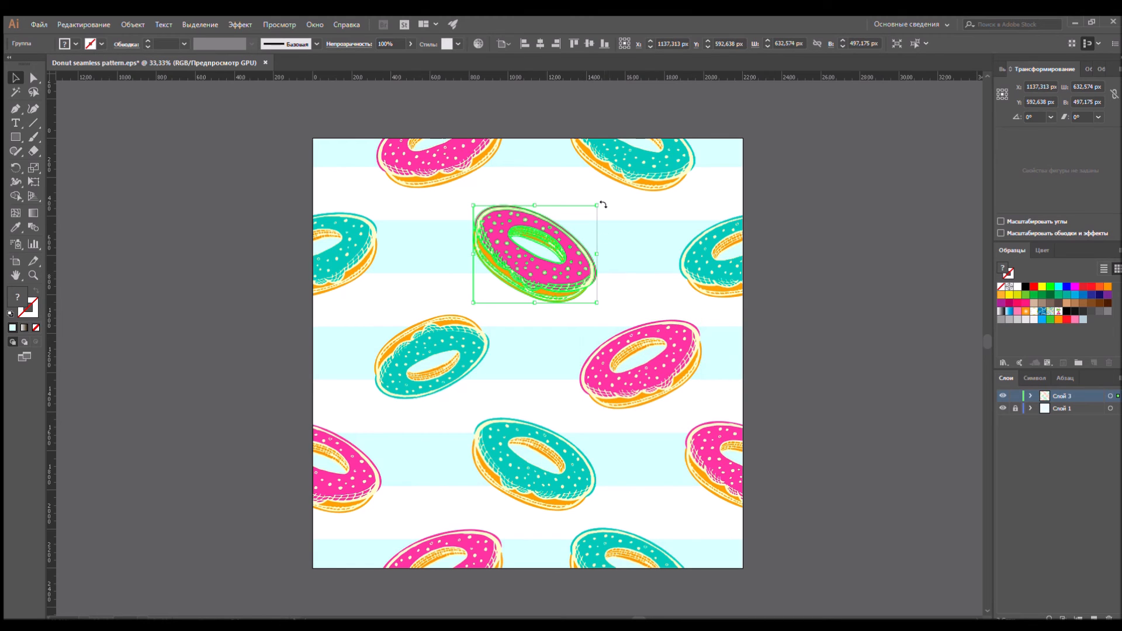
{"action": "left_click_drag", "start_coordinate": [598, 202], "coordinate": [599, 200]}
{"action": "left_click", "coordinate": [911, 393]}
Shift the two whole teal donuts in the middle of the artboard slightly to the left
{"action": "scroll", "coordinate": [784, 386], "scroll_direction": "down", "scroll_amount": 3}
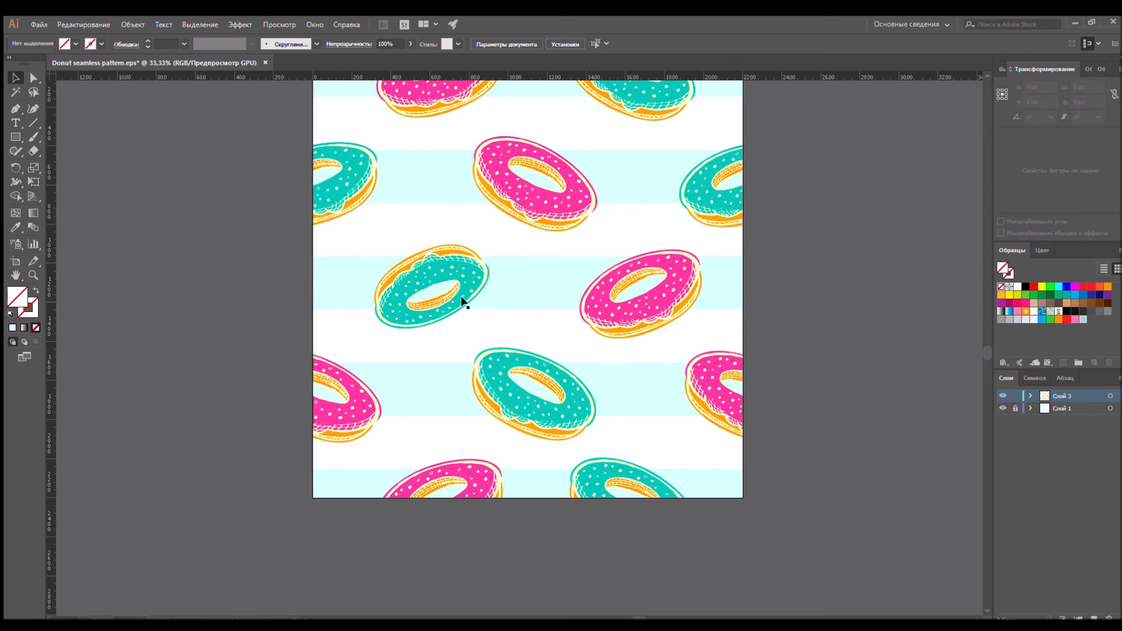
{"action": "left_click_drag", "start_coordinate": [461, 289], "coordinate": [454, 289]}
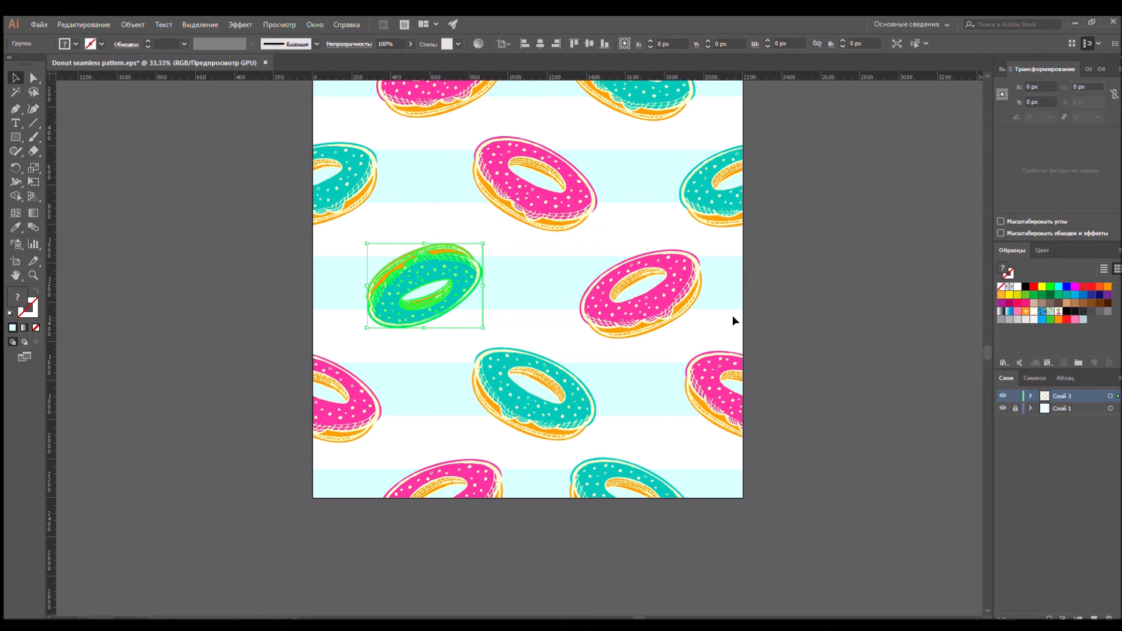
{"action": "left_click_drag", "start_coordinate": [576, 415], "coordinate": [569, 411]}
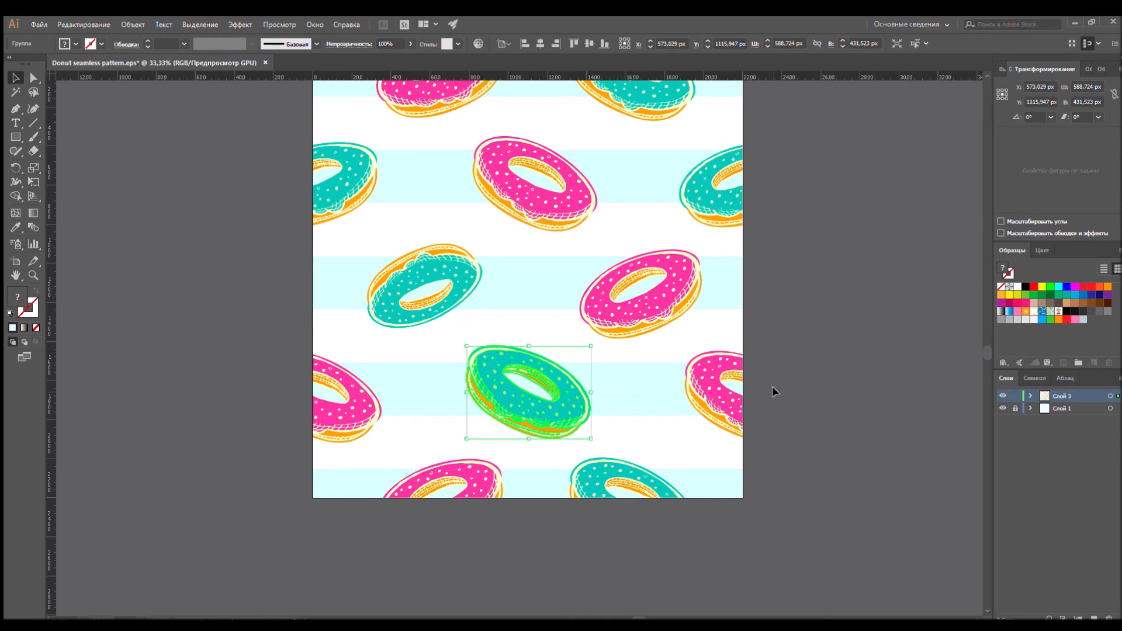
{"action": "left_click", "coordinate": [827, 413]}
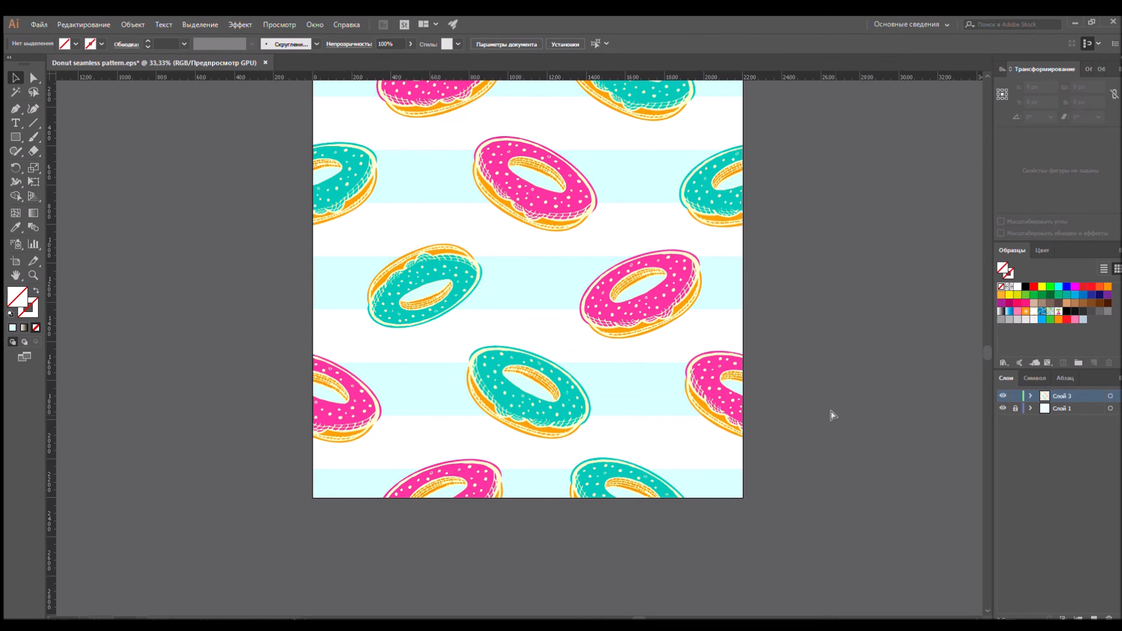
Unlock the background layer Слой 1 and save all the donuts together with the striped background as a new pattern swatch
{"action": "key", "text": "ctrl+minus"}
{"action": "key", "text": "ctrl+minus"}
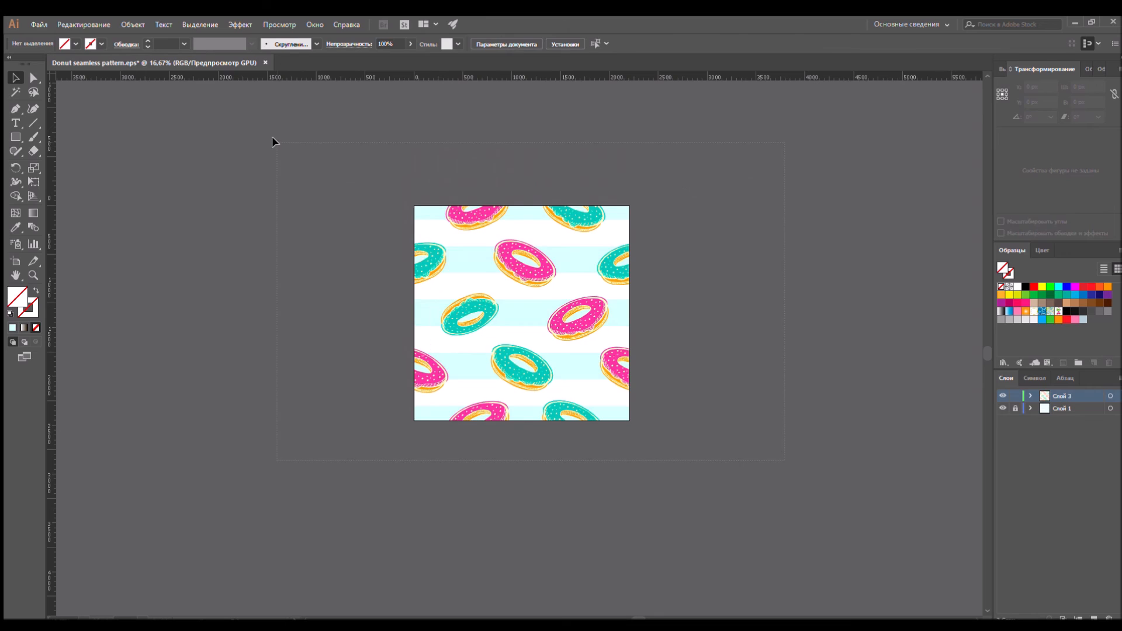
{"action": "key", "text": "ctrl+a"}
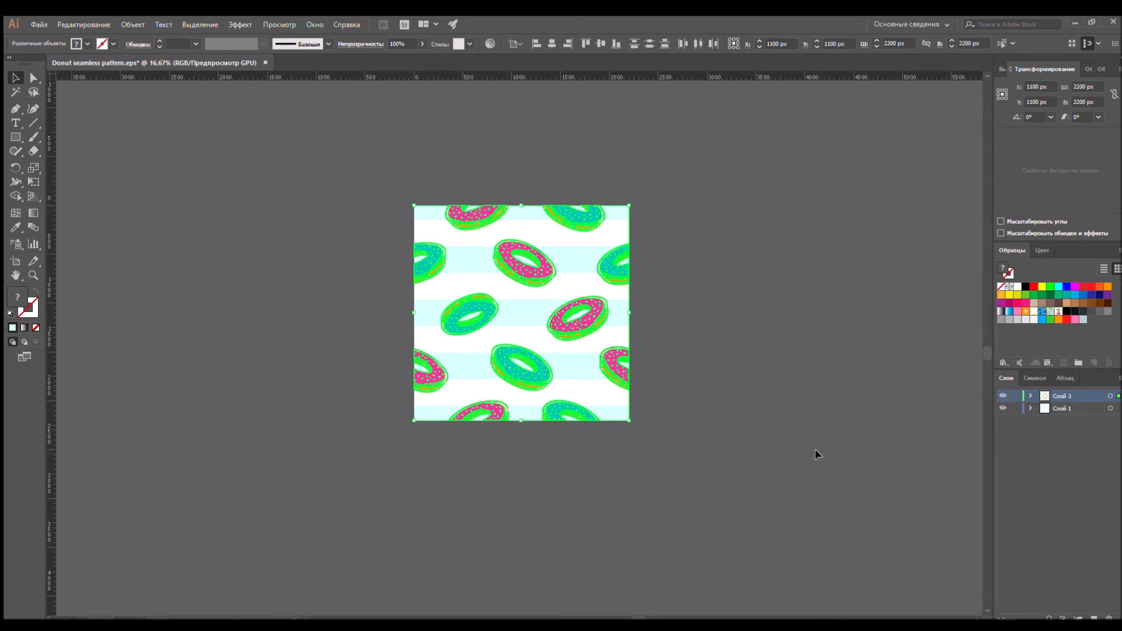
{"action": "key", "text": "ctrl+a"}
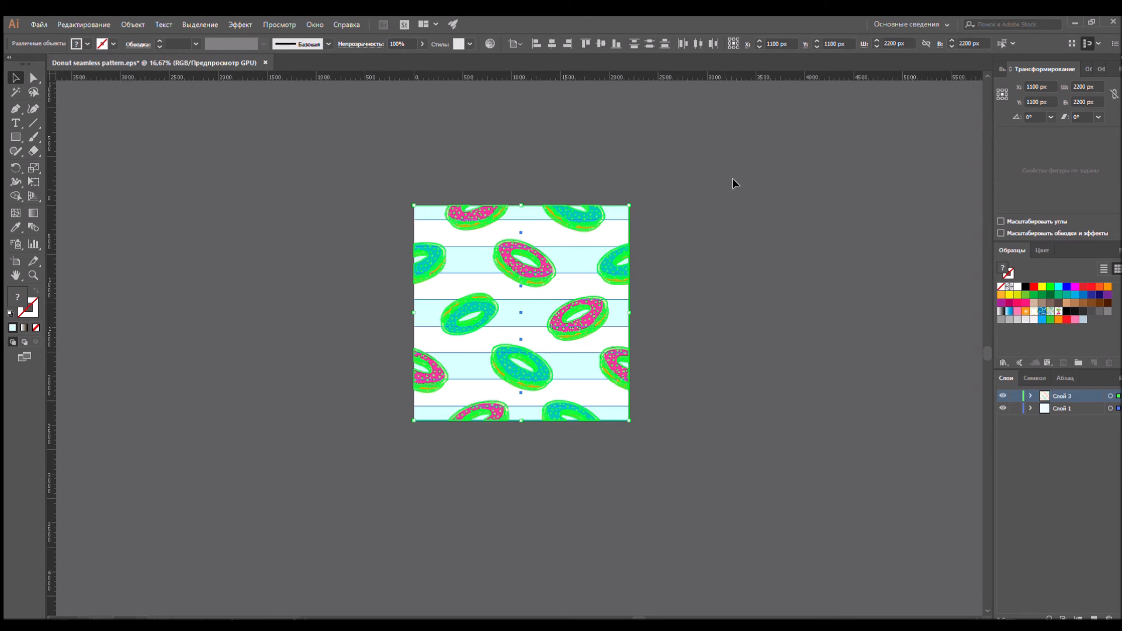
{"action": "scroll", "coordinate": [671, 208], "scroll_direction": "down", "scroll_amount": 3}
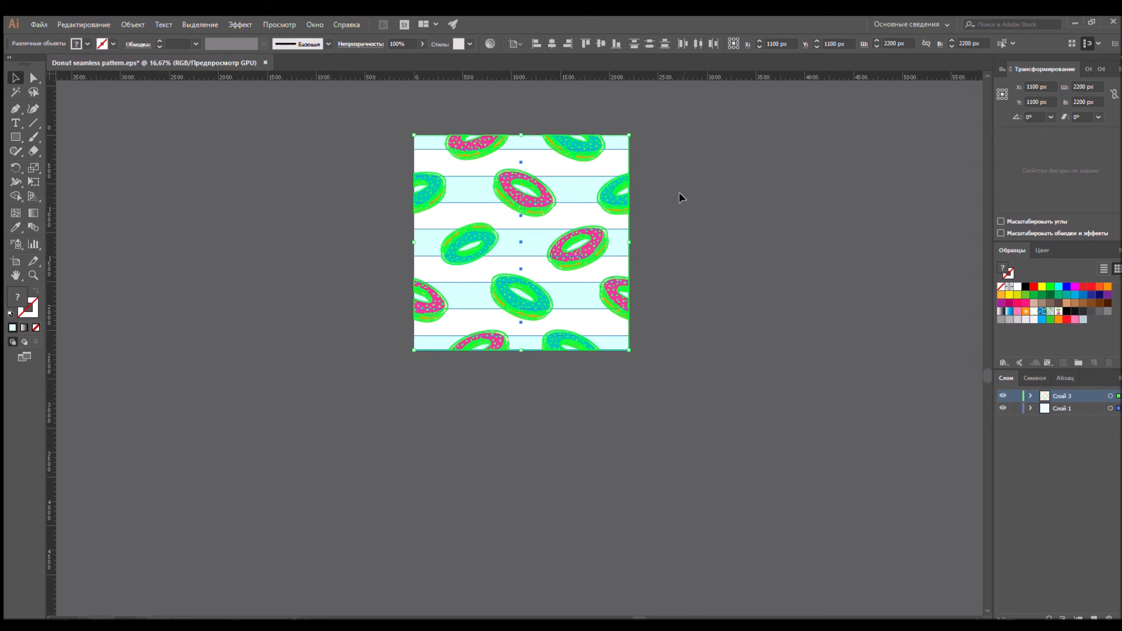
{"action": "scroll", "coordinate": [556, 196], "scroll_direction": "down", "scroll_amount": 1}
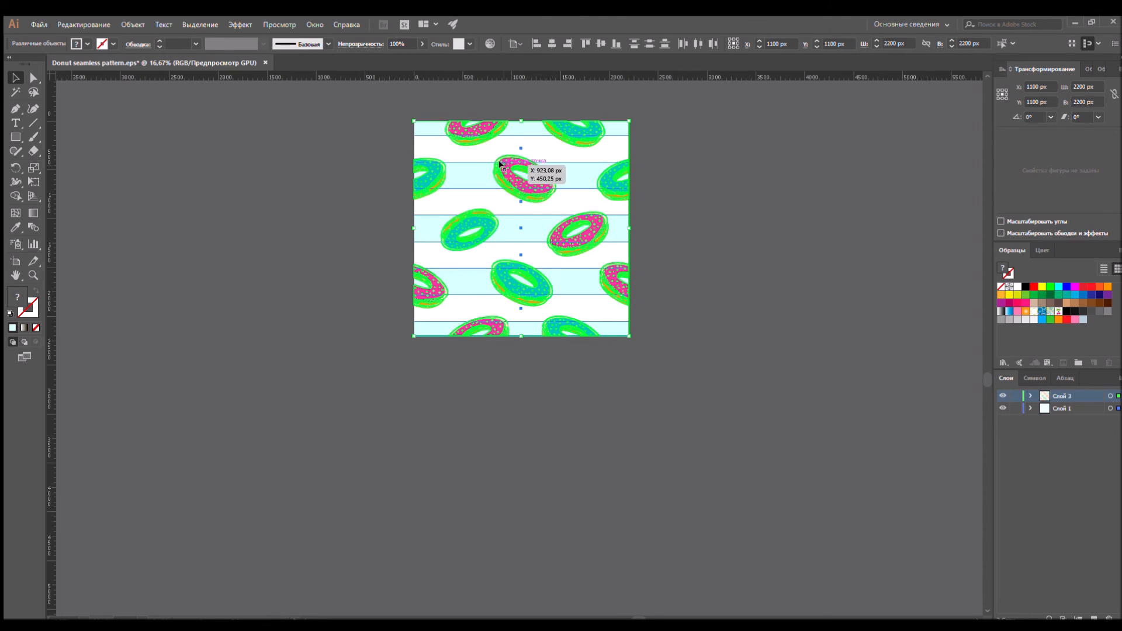
{"action": "scroll", "coordinate": [497, 165], "scroll_direction": "down", "scroll_amount": 2}
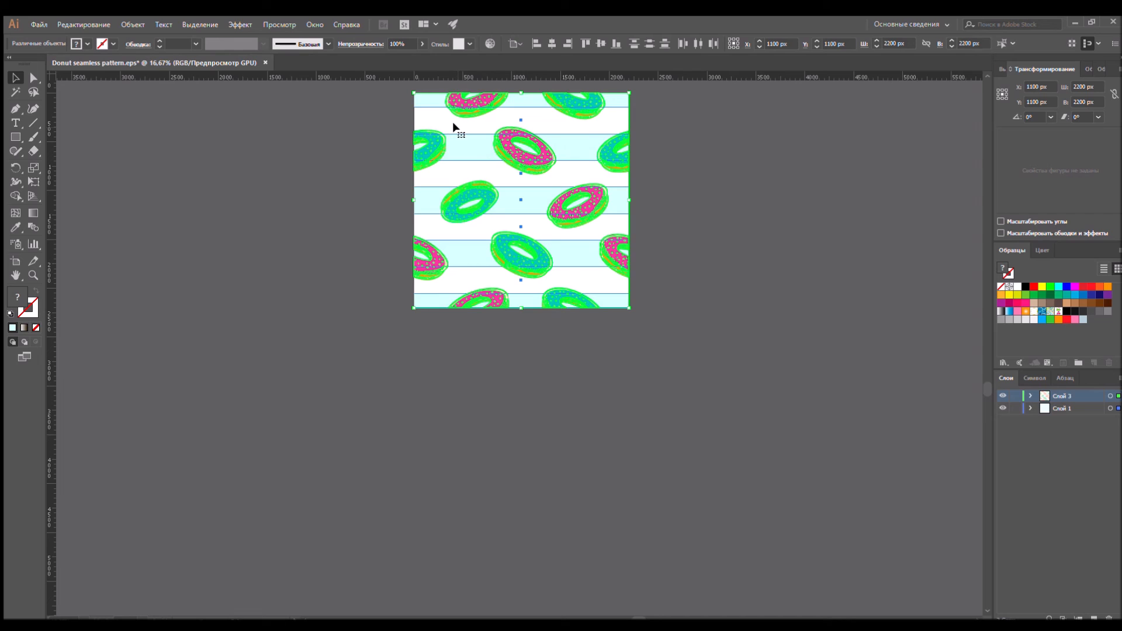
{"action": "left_click_drag", "start_coordinate": [453, 121], "coordinate": [1077, 339]}
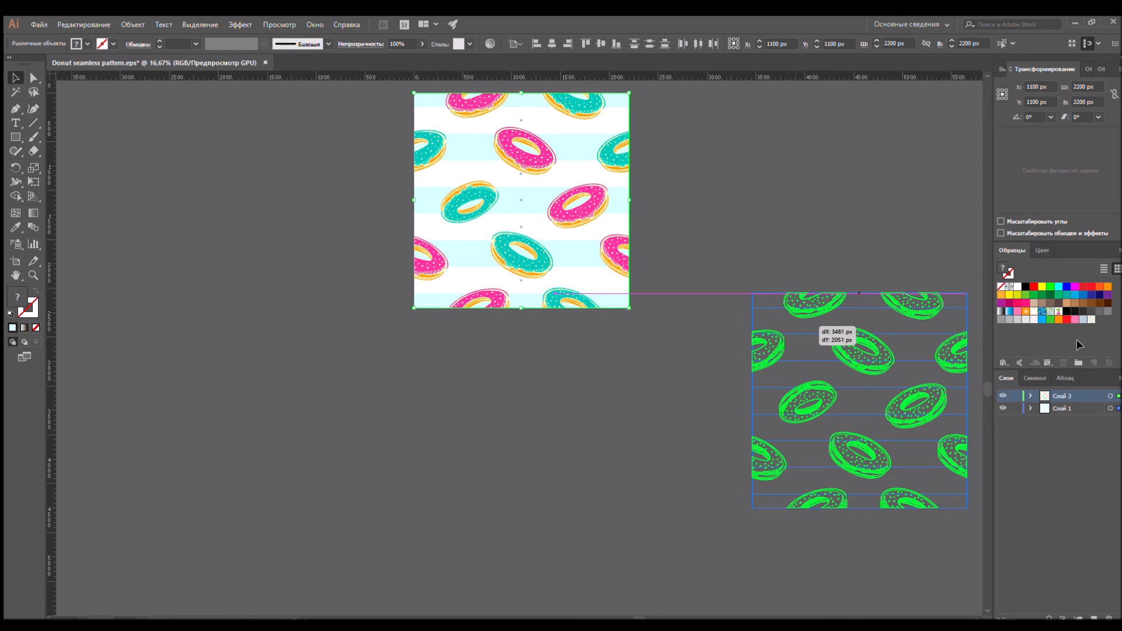
{"action": "scroll", "coordinate": [669, 332], "scroll_direction": "down", "scroll_amount": 1}
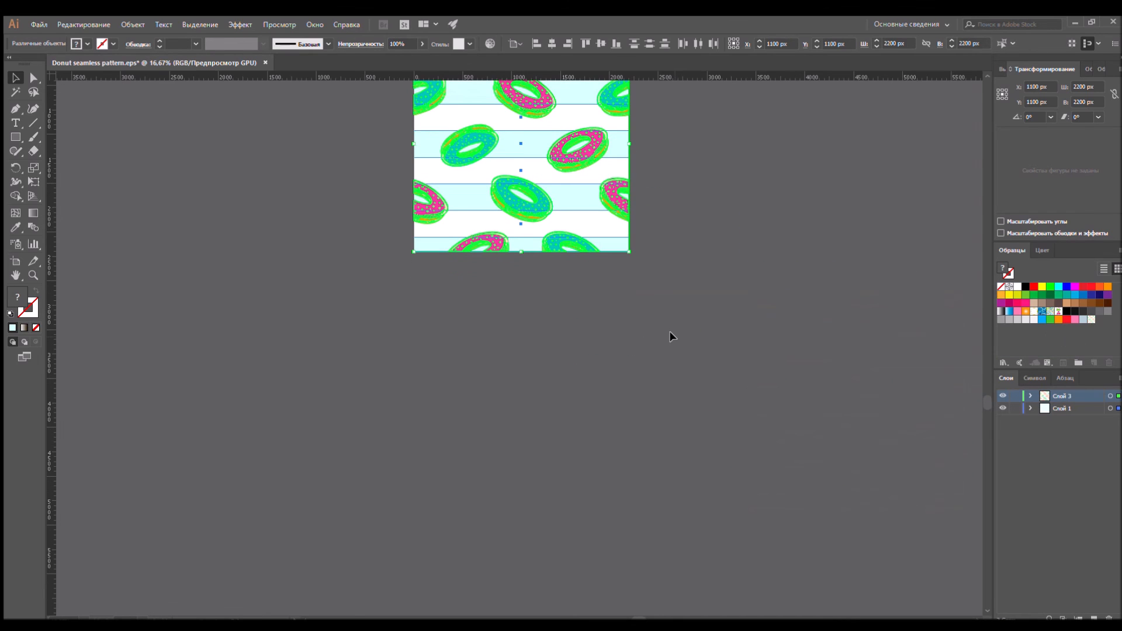
Draw a rectangle about 8980 × 4854 px over and below the artboard's lower part and fill it with the new donut pattern swatch
{"action": "left_click", "coordinate": [770, 215]}
{"action": "scroll", "coordinate": [761, 252], "scroll_direction": "down", "scroll_amount": 5}
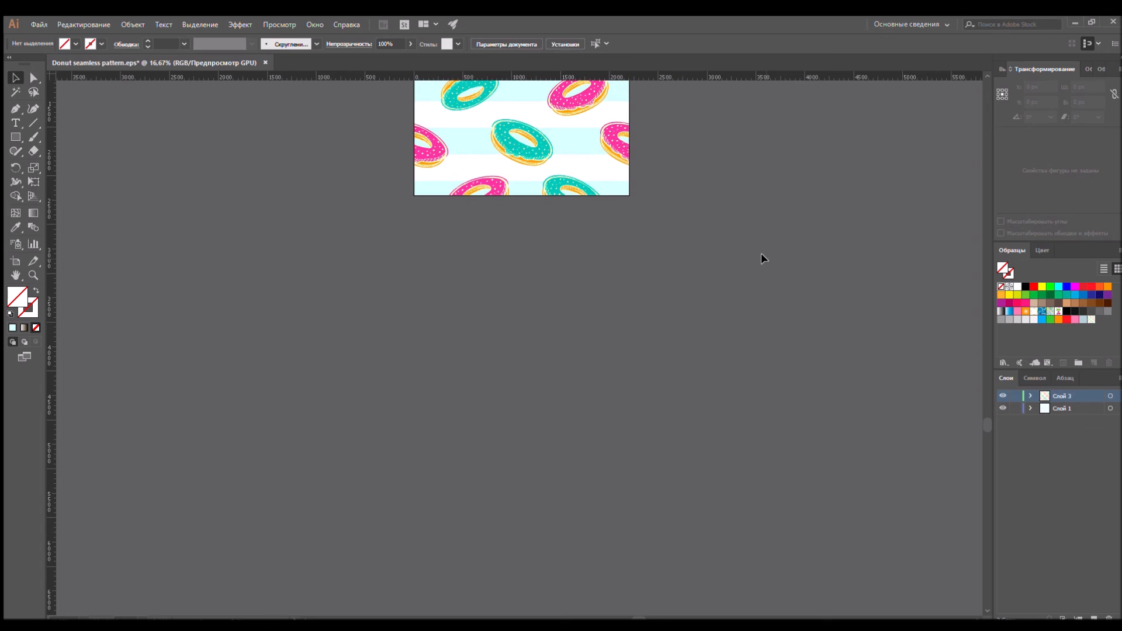
{"action": "left_click", "coordinate": [16, 137]}
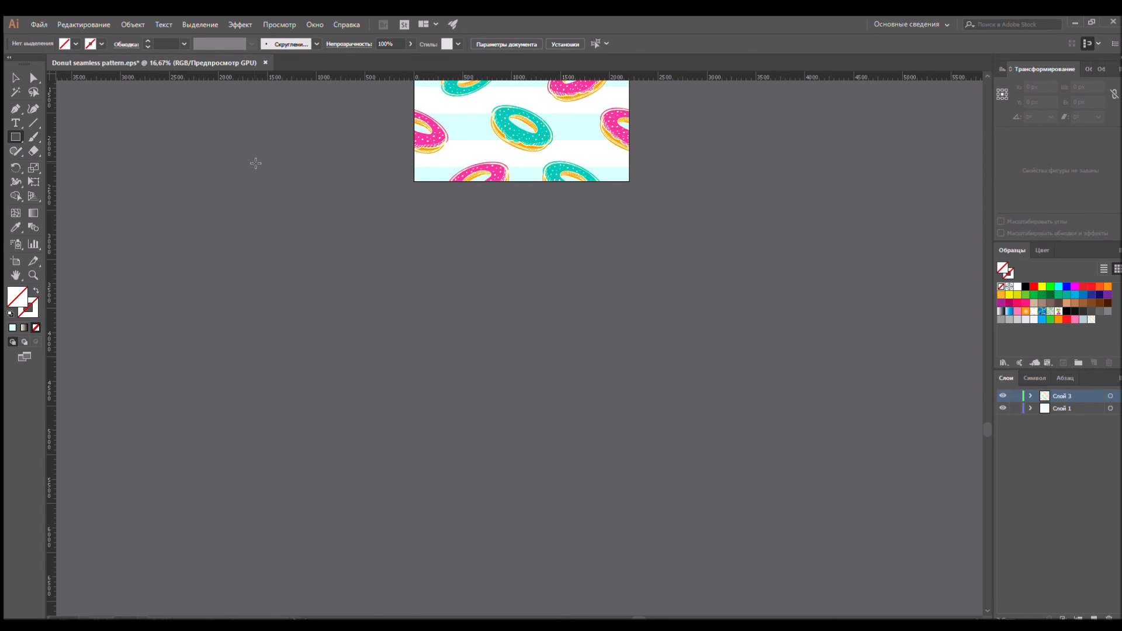
{"action": "left_click_drag", "start_coordinate": [93, 116], "coordinate": [971, 591]}
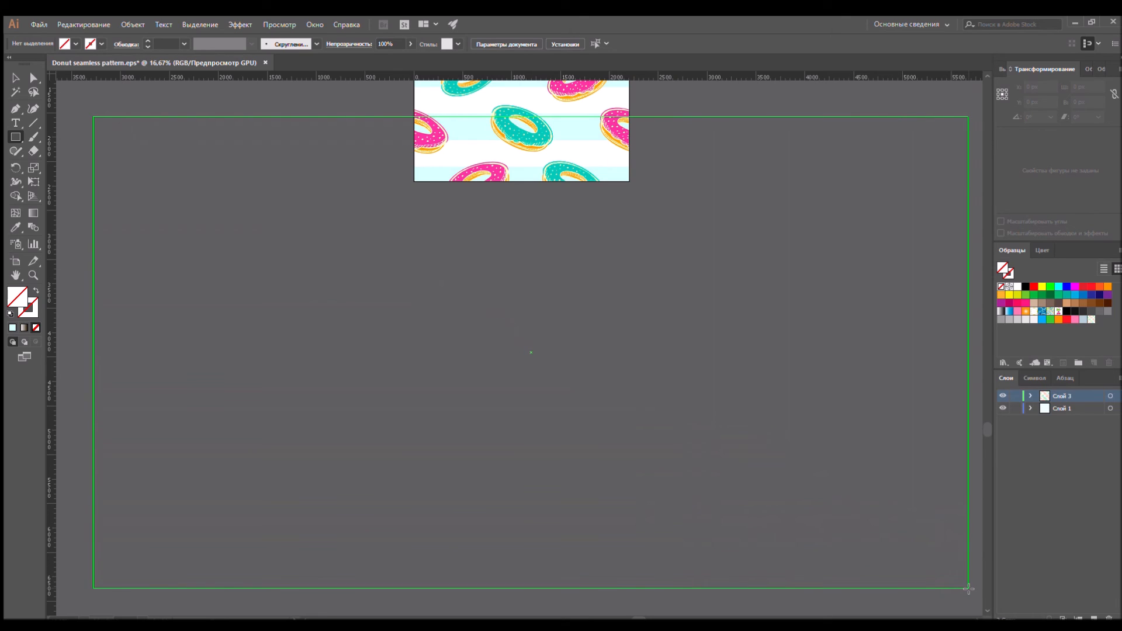
{"action": "left_click", "coordinate": [1092, 319]}
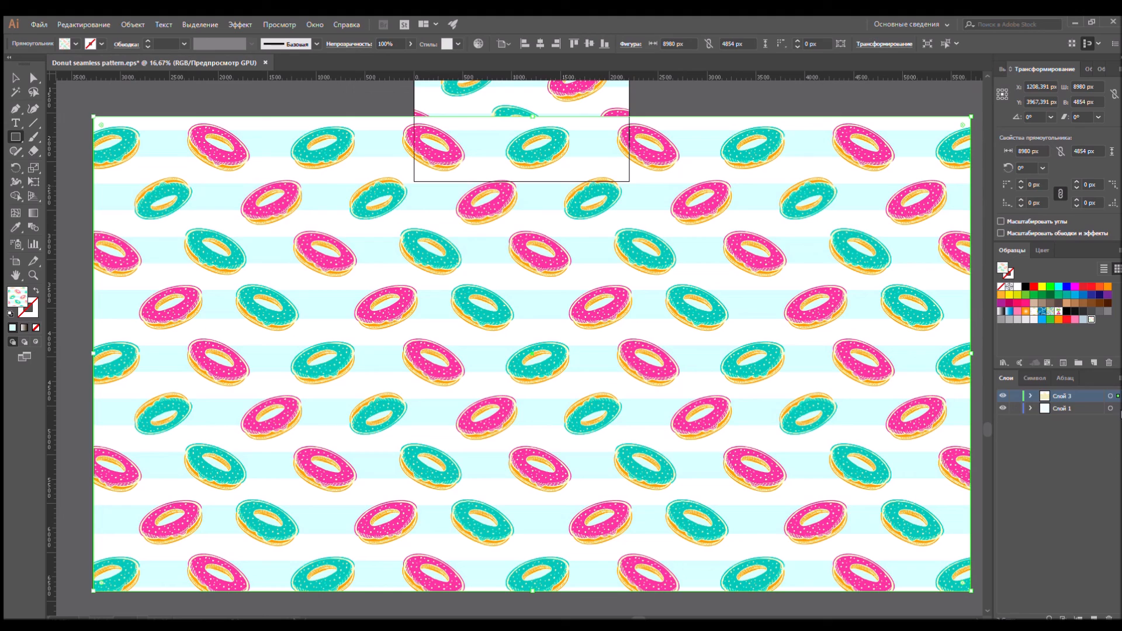